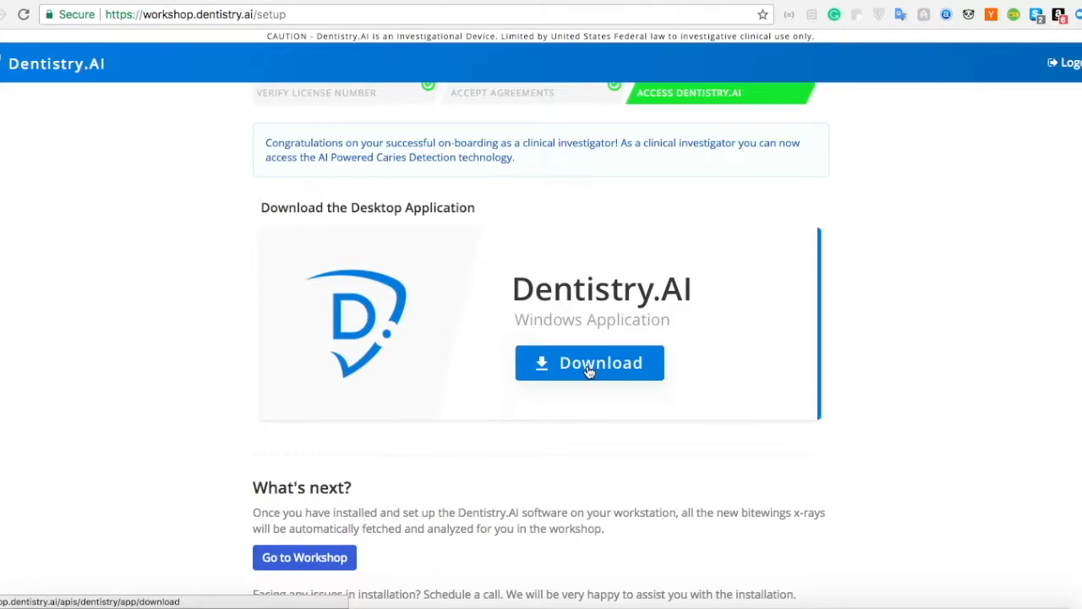
- View the option to schedule an installation help call and its 30 Minute Meeting booking
scroll(575, 426, "down", 3)
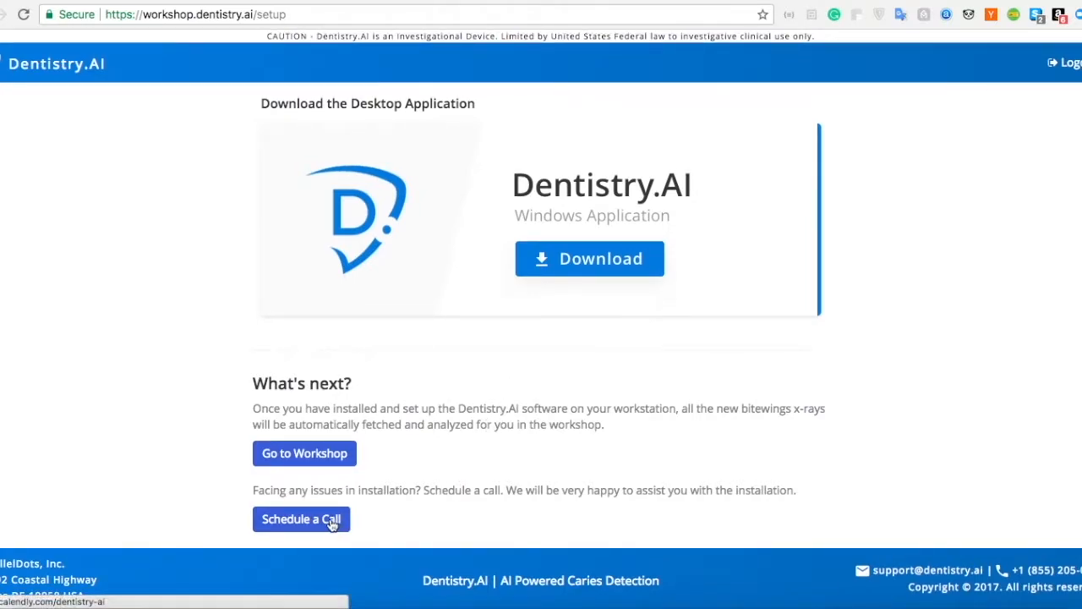
left_click(332, 521)
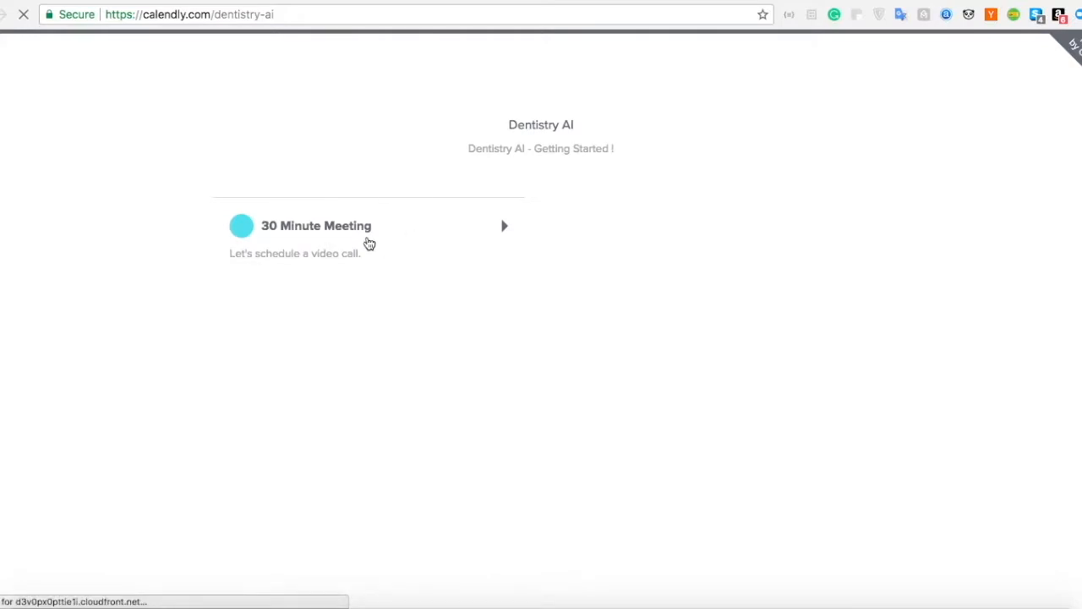
left_click(367, 241)
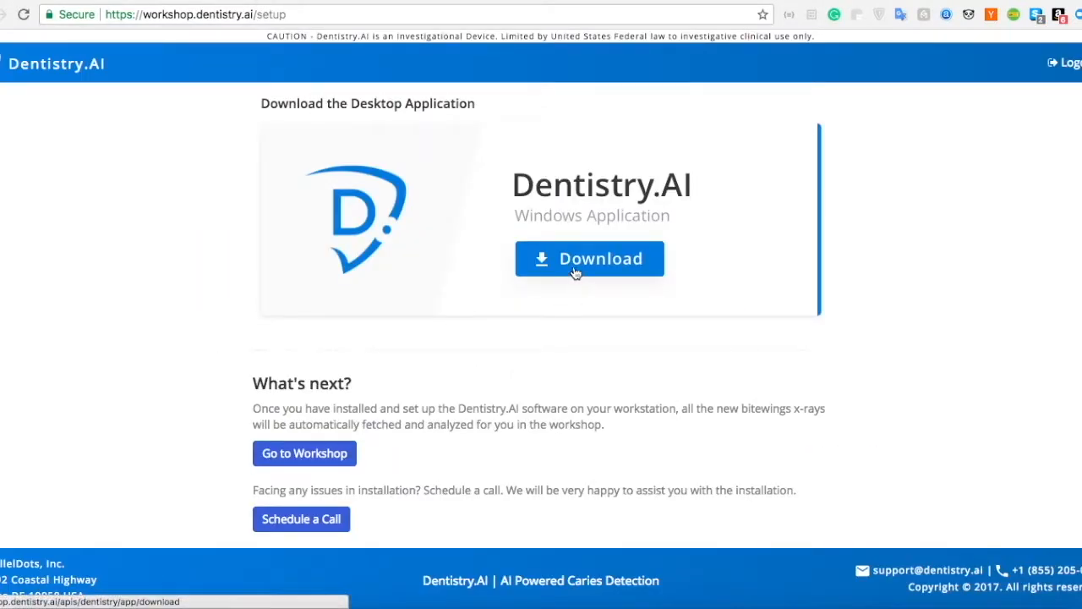
- Download the Dentistry.AI Windows application installer and open the downloaded setup file
left_click(575, 270)
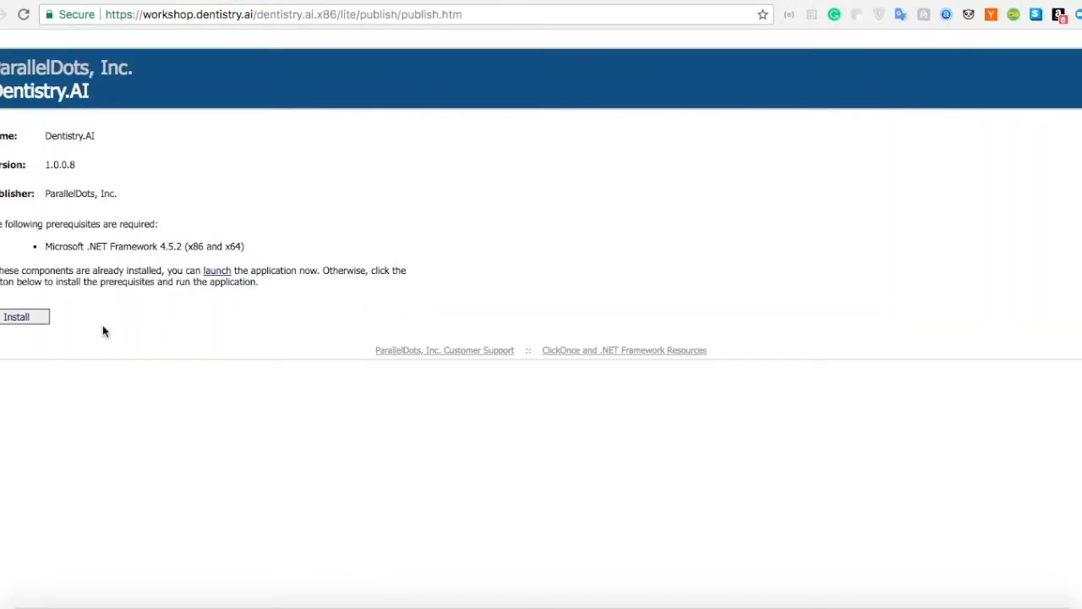
left_click(34, 318)
left_click(15, 320)
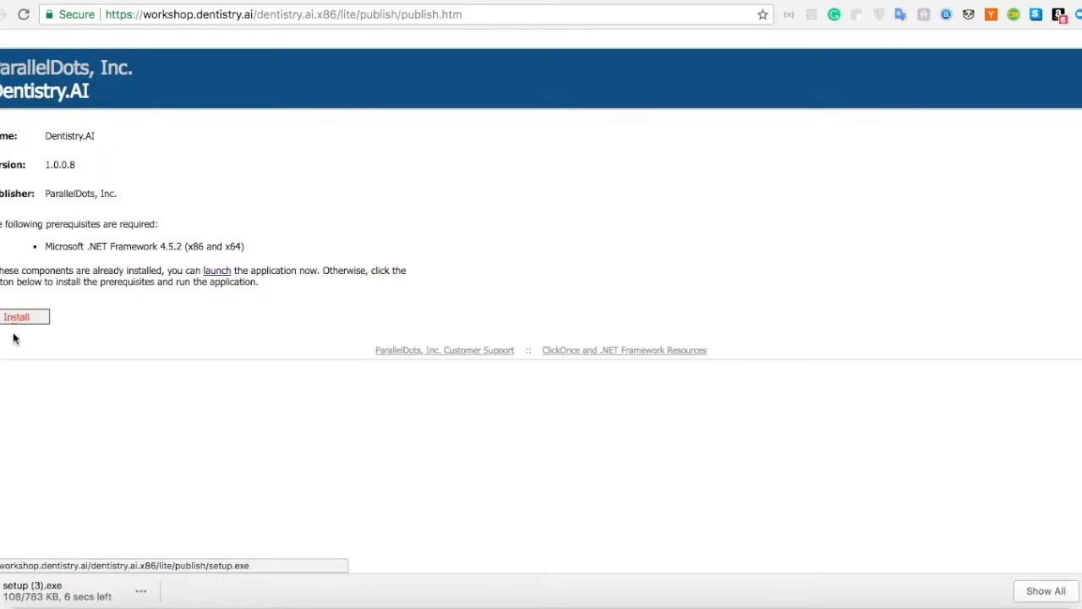
left_click(28, 597)
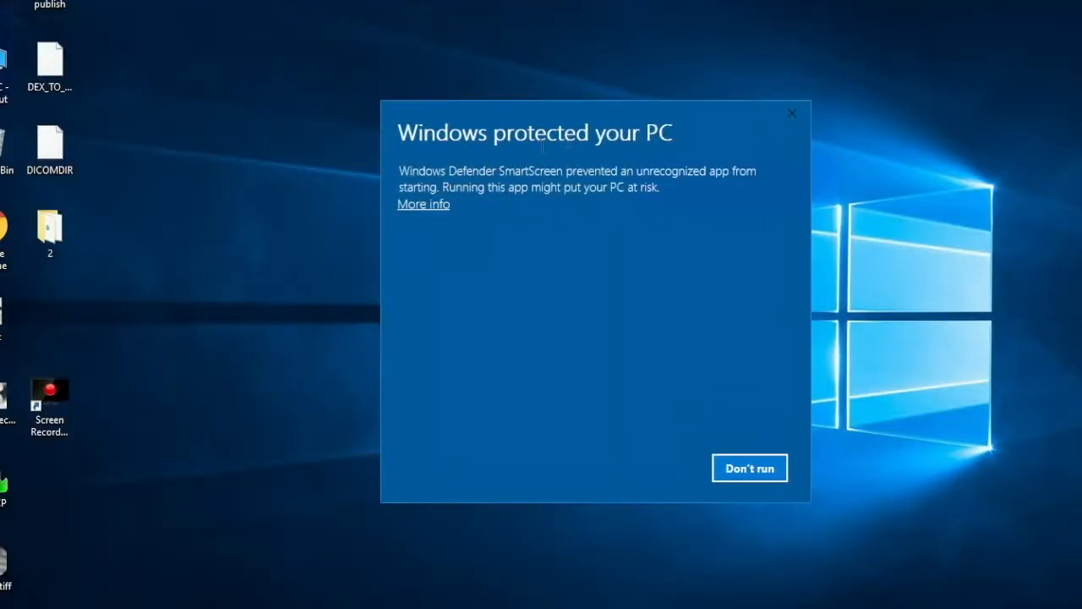
- Allow the unrecognized setup file to run, install Dentistry.AI, and allow the installed application to start
left_click(440, 207)
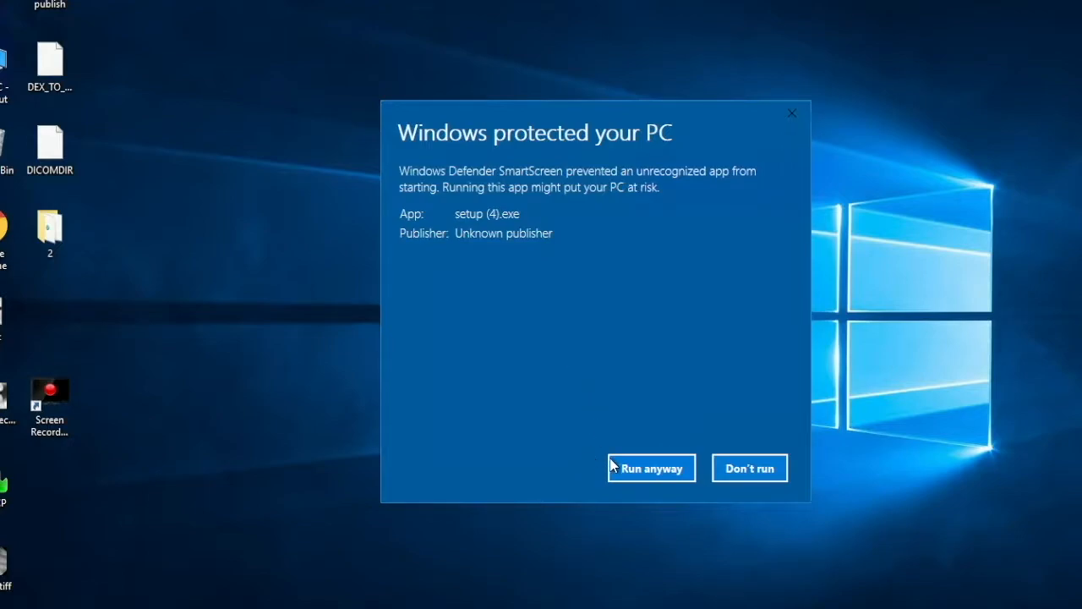
left_click(638, 479)
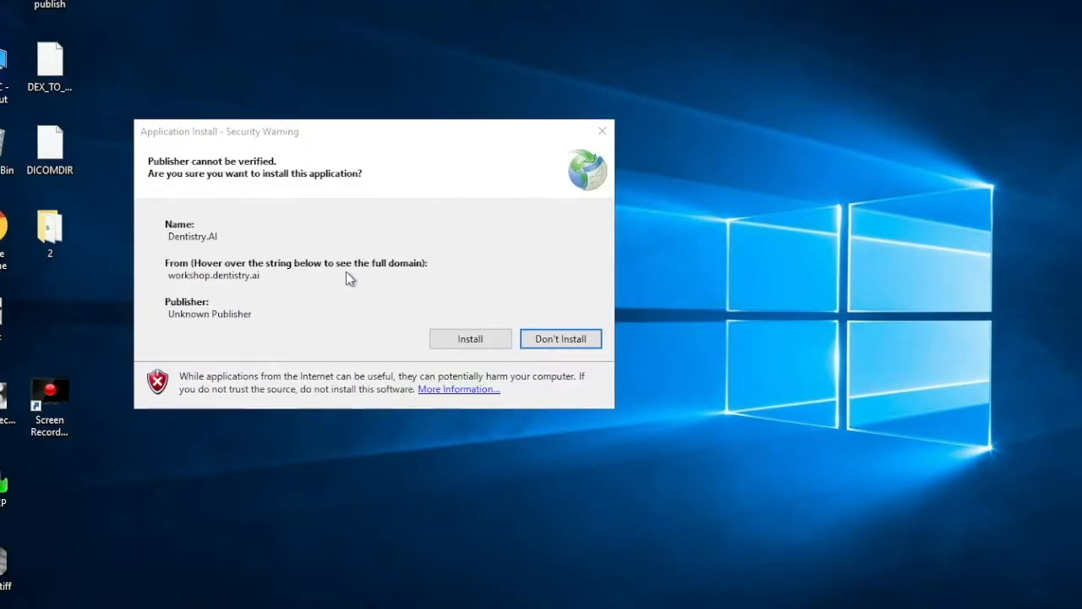
left_click(449, 341)
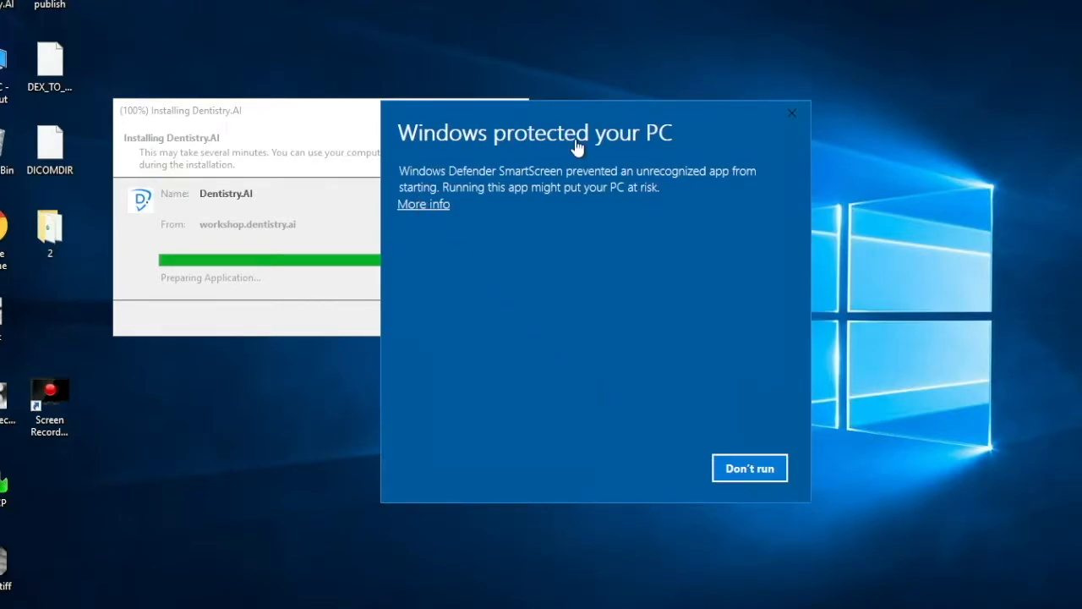
left_click(441, 207)
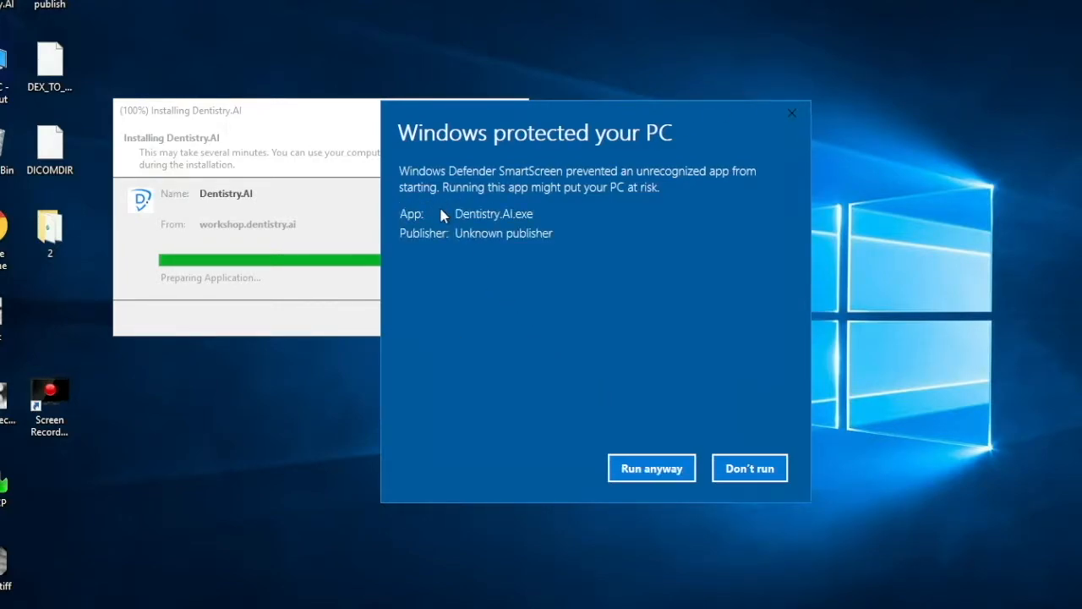
left_click(645, 473)
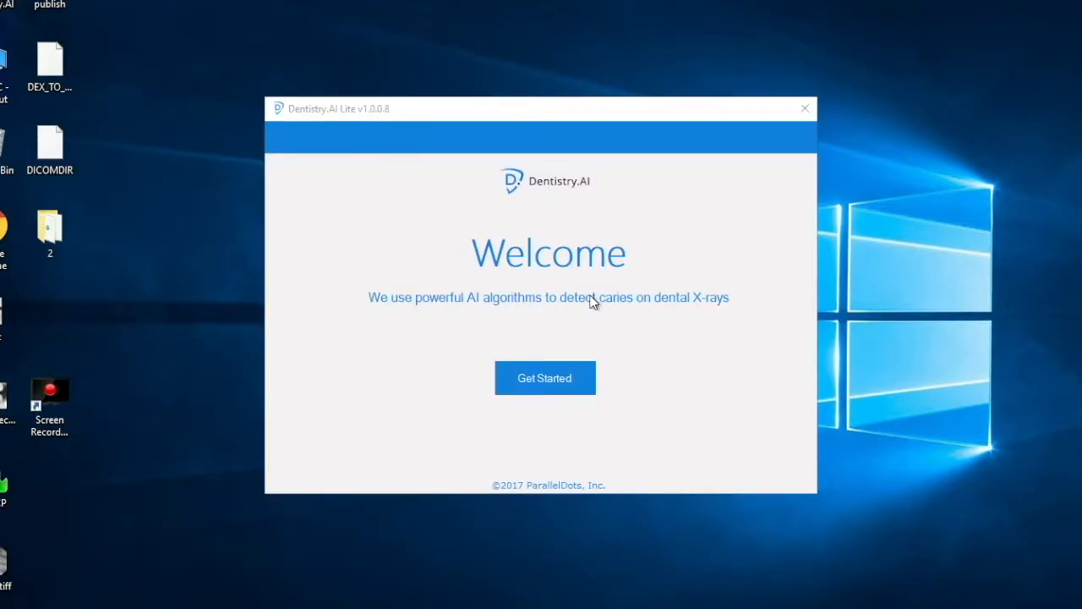
- Get started in the desktop application and log in with the account e-mail and password
left_click(555, 385)
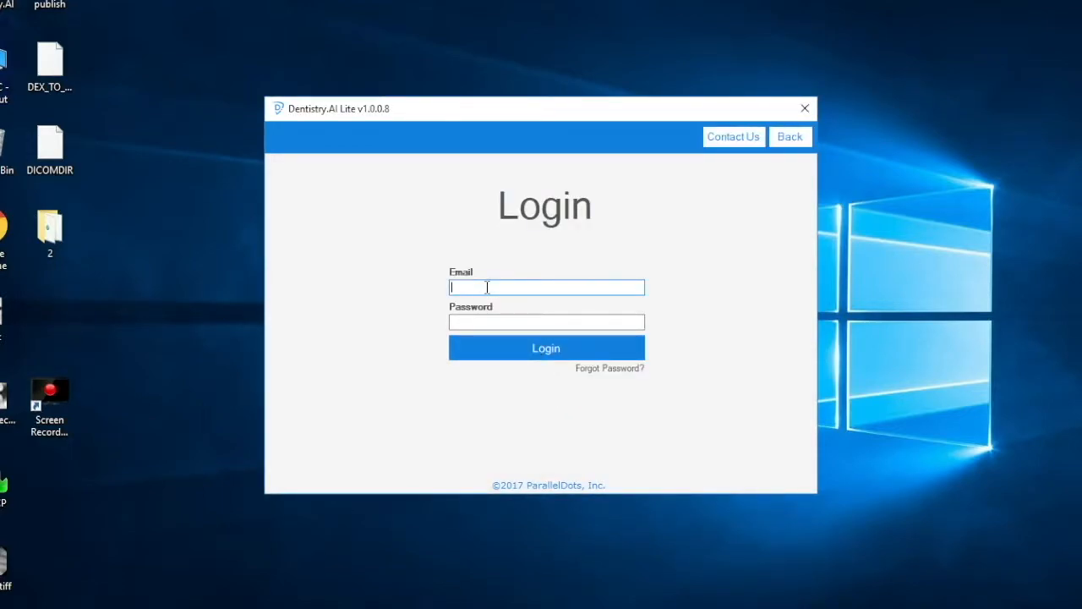
key("Tab")
type("********")
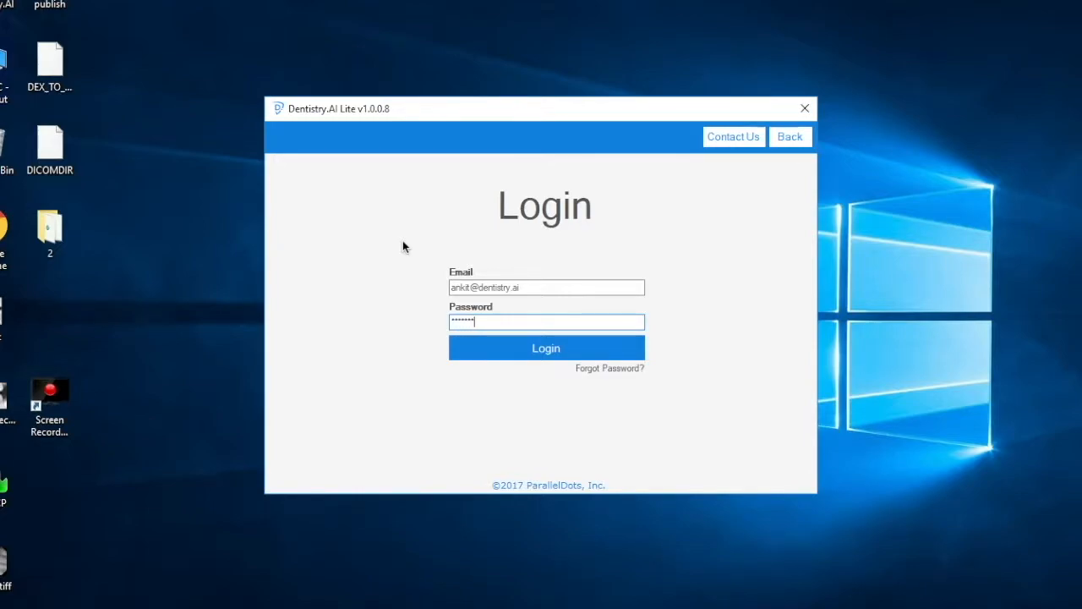
left_click(518, 351)
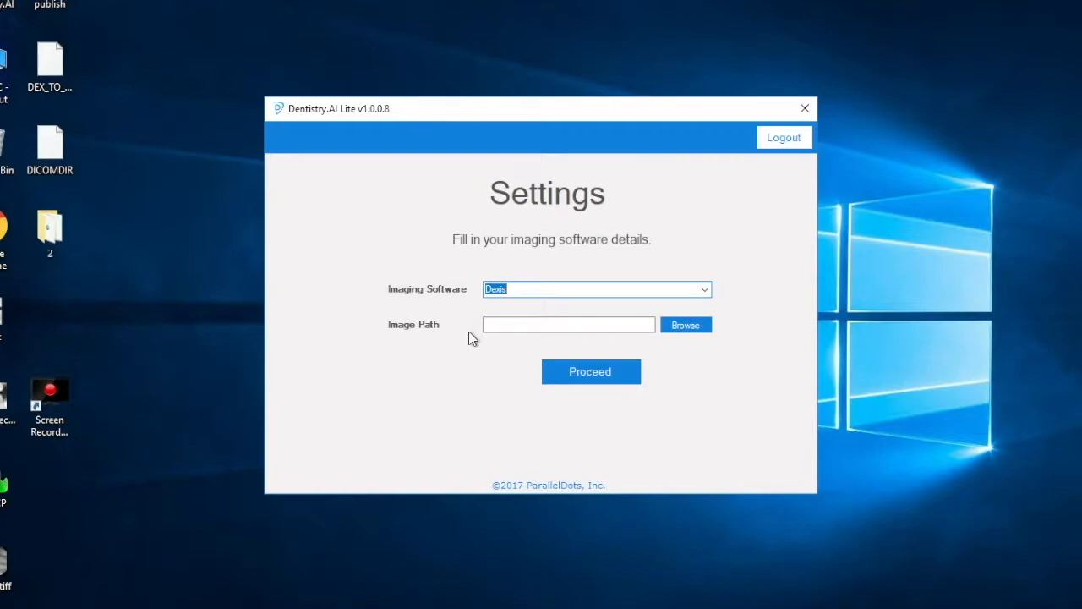
- Set the image path for the Dexis imaging software to X:/Dexis and proceed
left_click(491, 324)
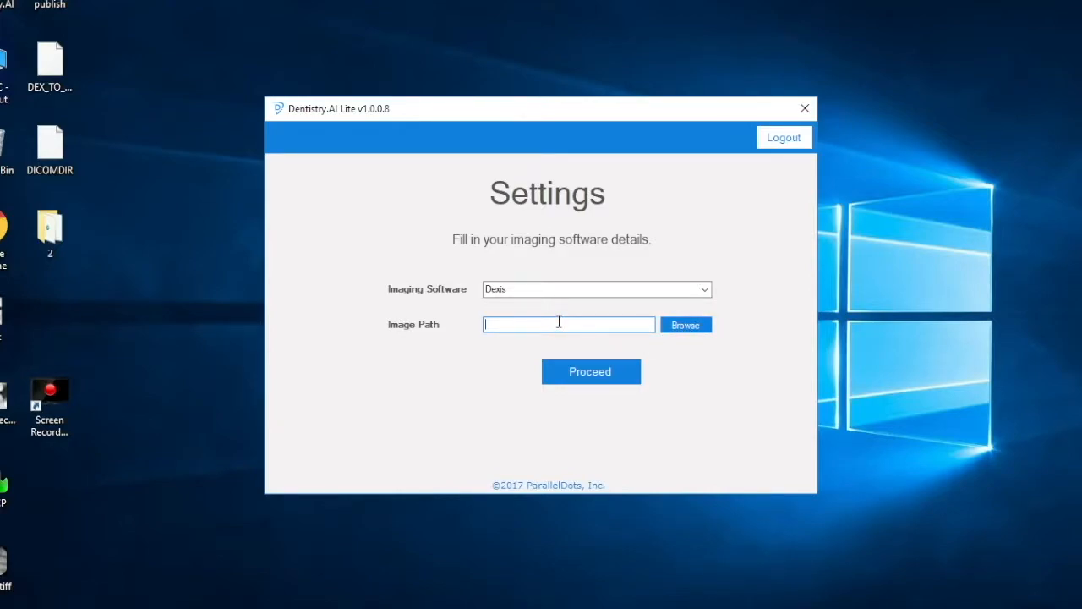
type("X:/Dexis")
left_click(577, 379)
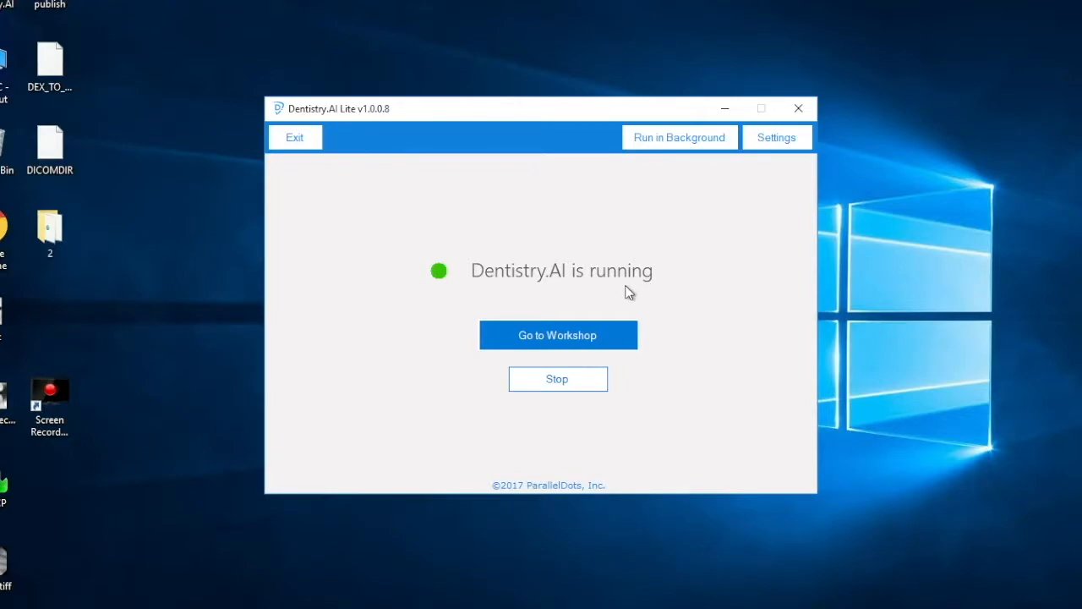
- Run Dentistry.AI in the background and open the web workshop from the new x-ray notification
left_click(647, 141)
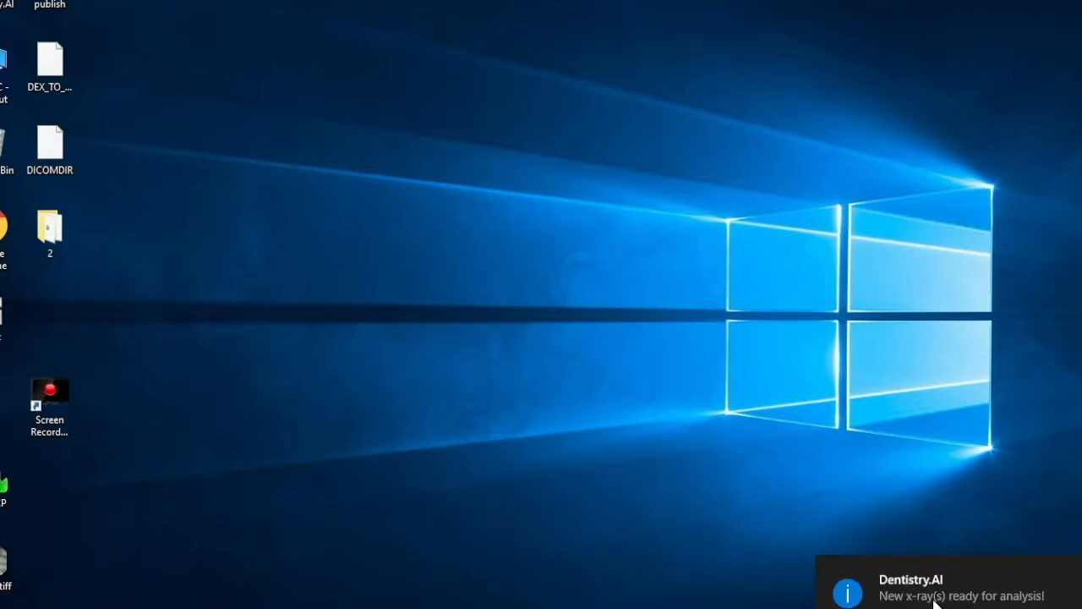
left_click(994, 592)
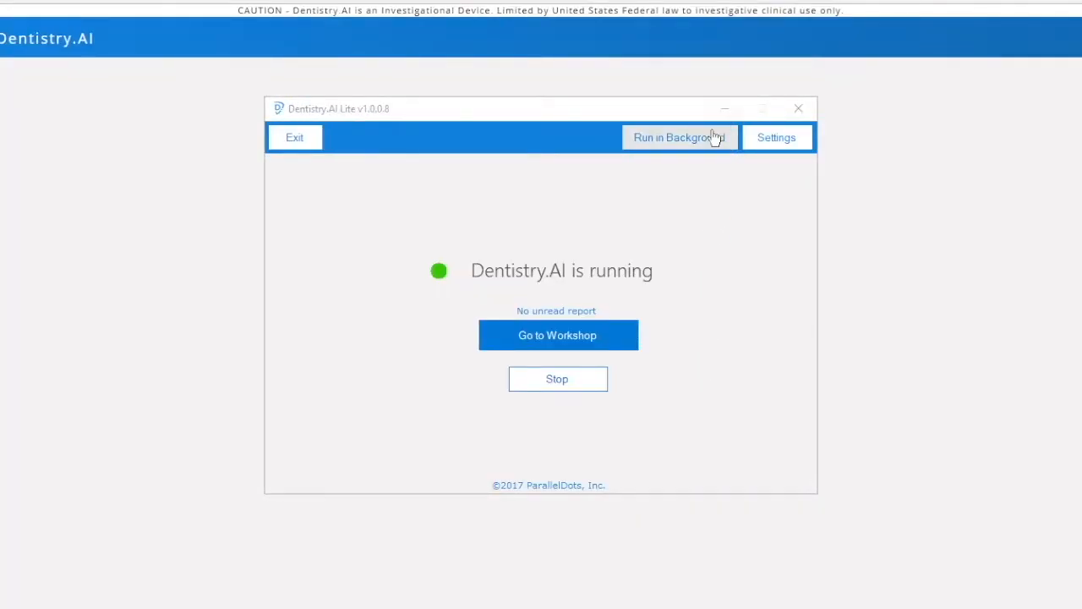
left_click(717, 138)
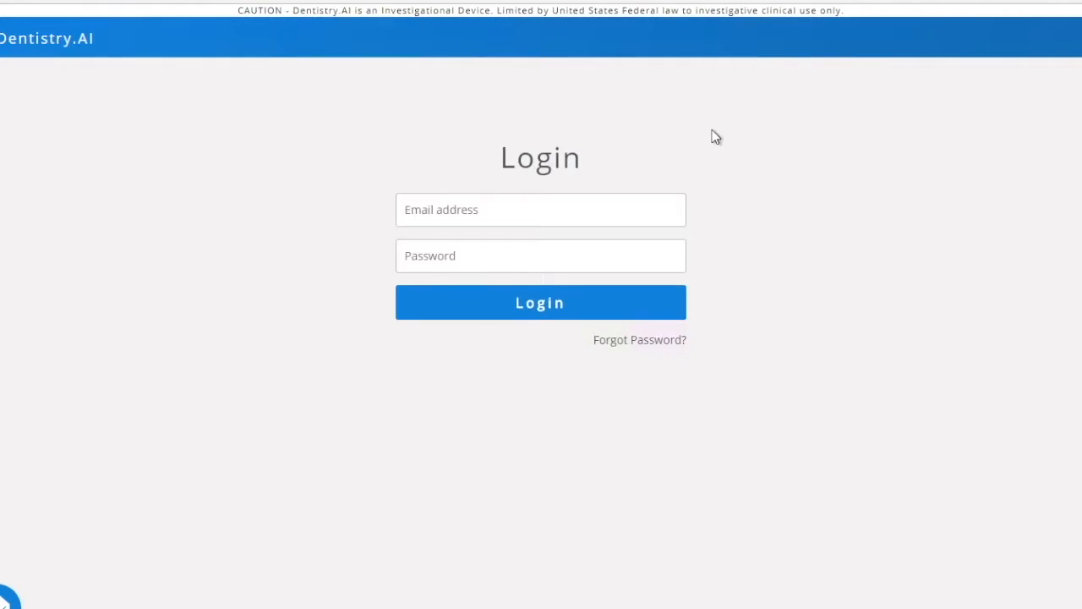
- Log in to the web workshop with the account e-mail and password, and decline saving the password in the browser
left_click(472, 210)
key("Tab")
type("•••••••")
key("Return")
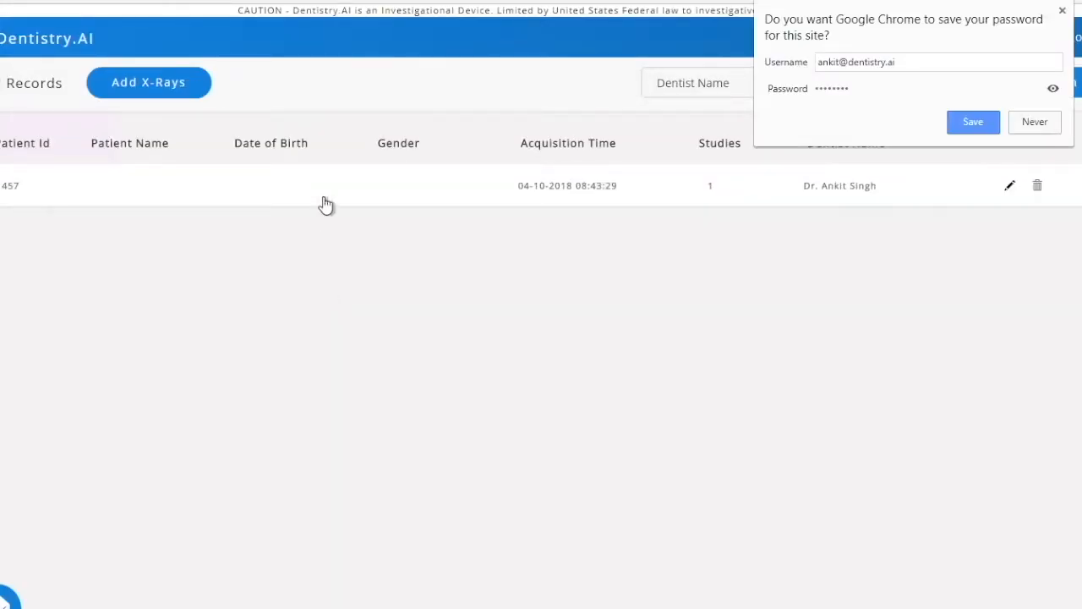
left_click(1035, 127)
- Expand the patient record, open its 04-10-2018 x-ray study and dismiss the performance feedback pop-up
left_click(318, 195)
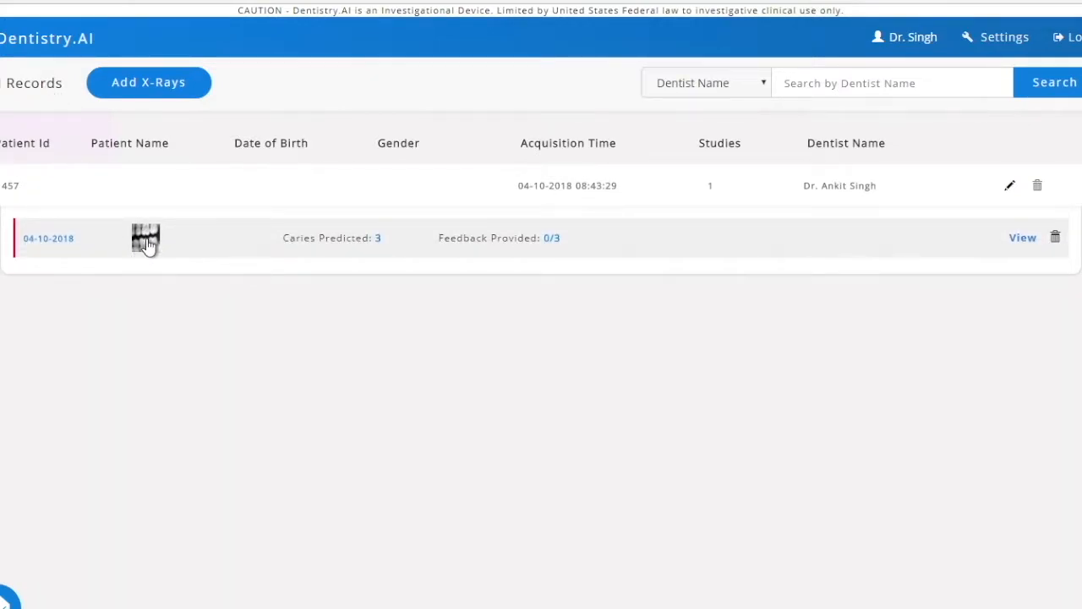
left_click(146, 242)
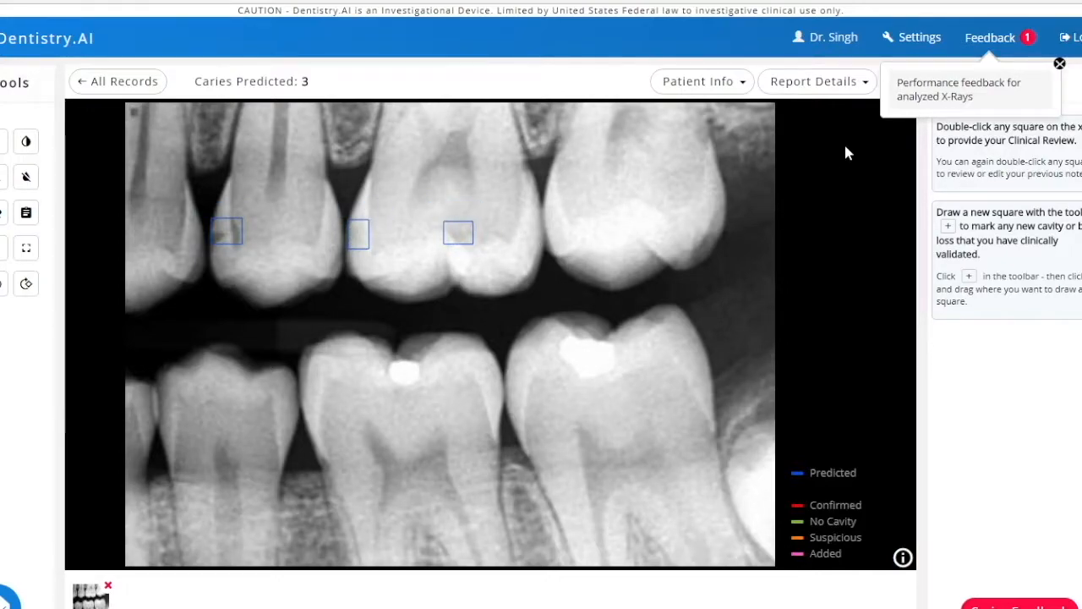
left_click(1059, 64)
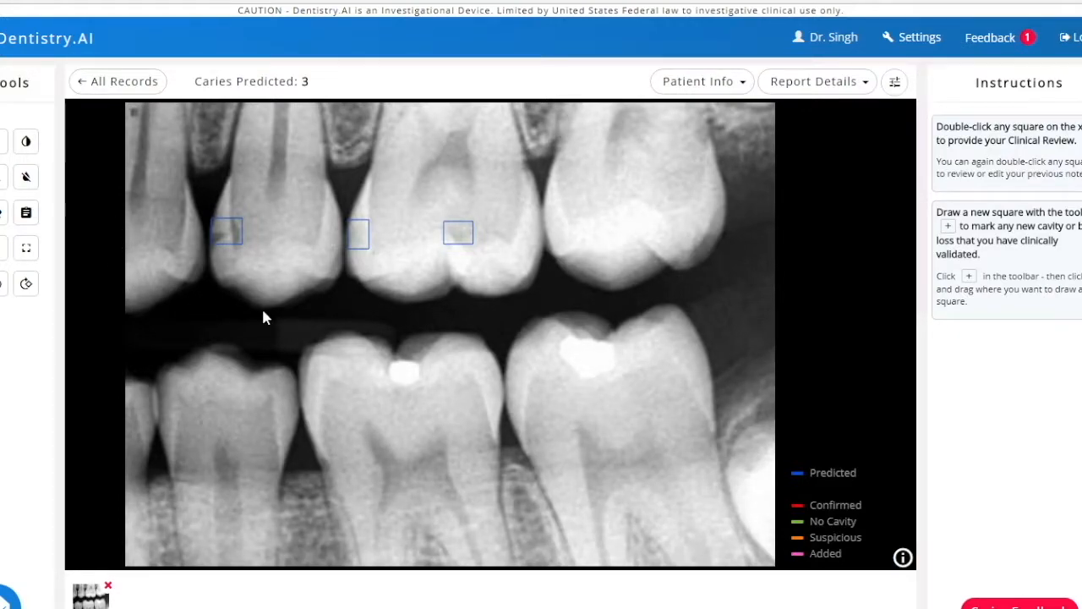
- Toggle a display filter on the x-ray on and off, and examine the leftmost predicted caries with the magnifier
left_click(26, 144)
left_click(26, 145)
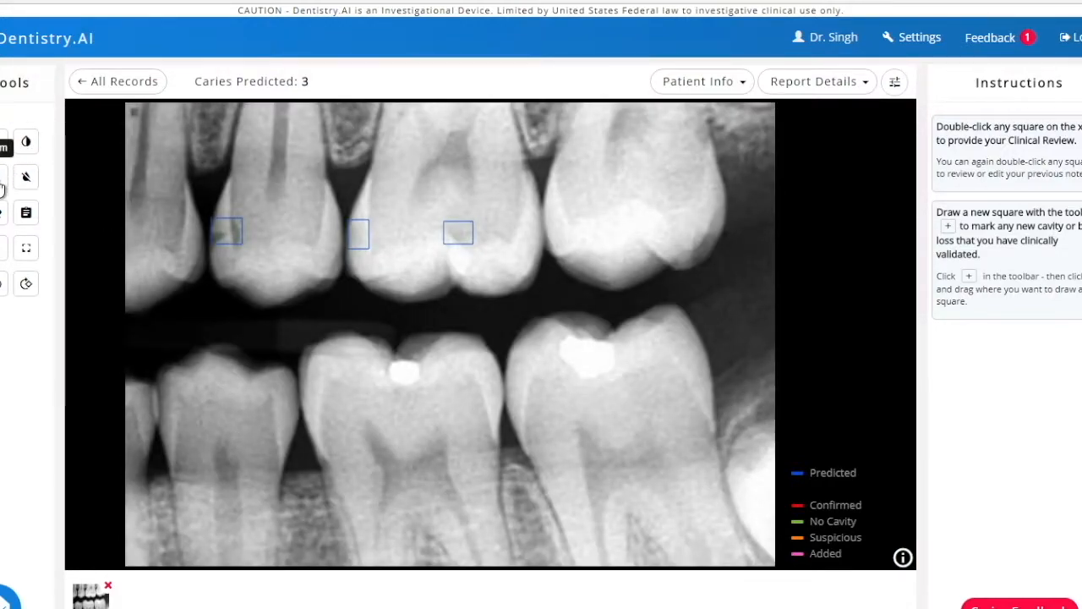
left_click(3, 180)
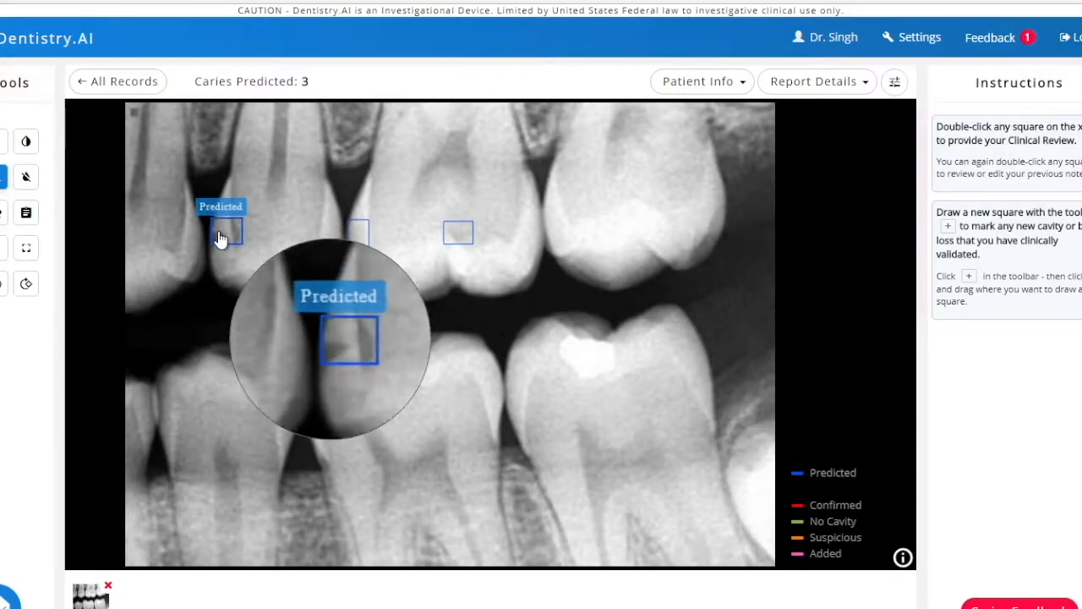
scroll(220, 240, "down", 3)
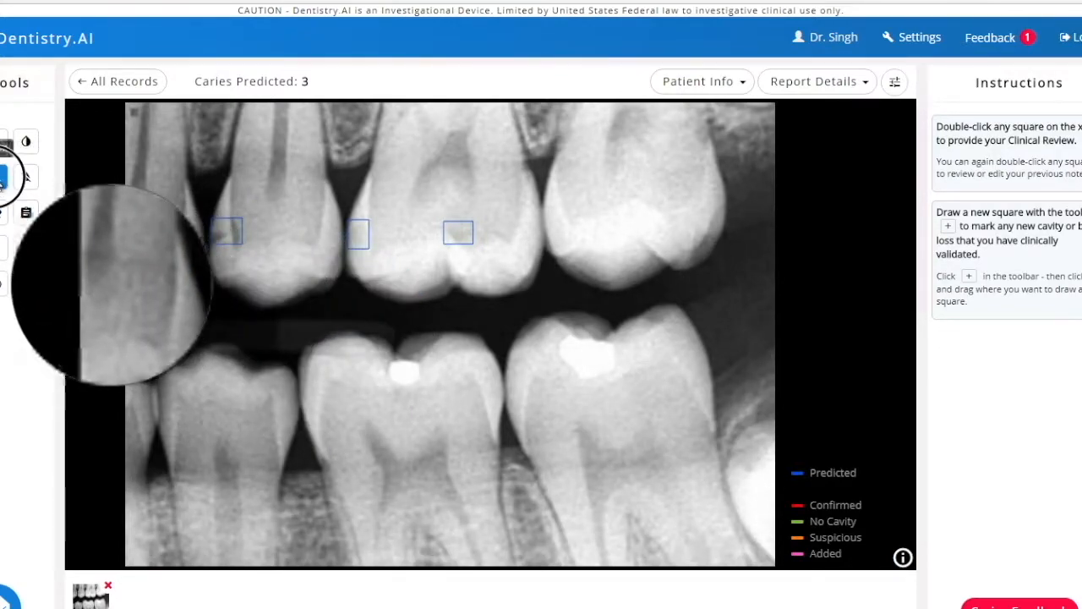
left_click(2, 177)
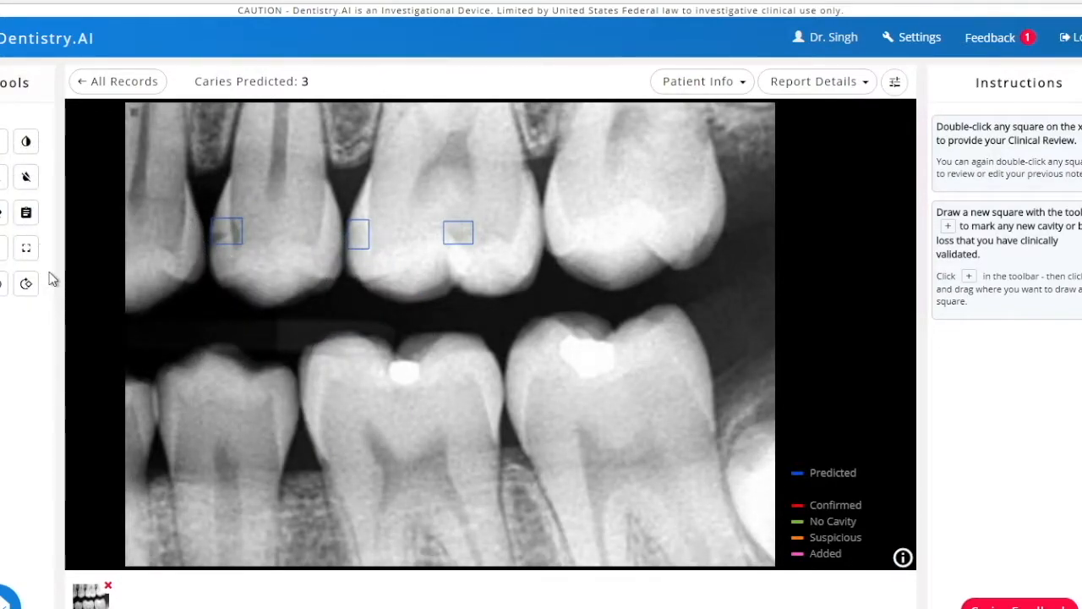
- Confirm the rightmost predicted caries on the x-ray as "Caries - Predicted - Dentin" and save the review
double_click(461, 237)
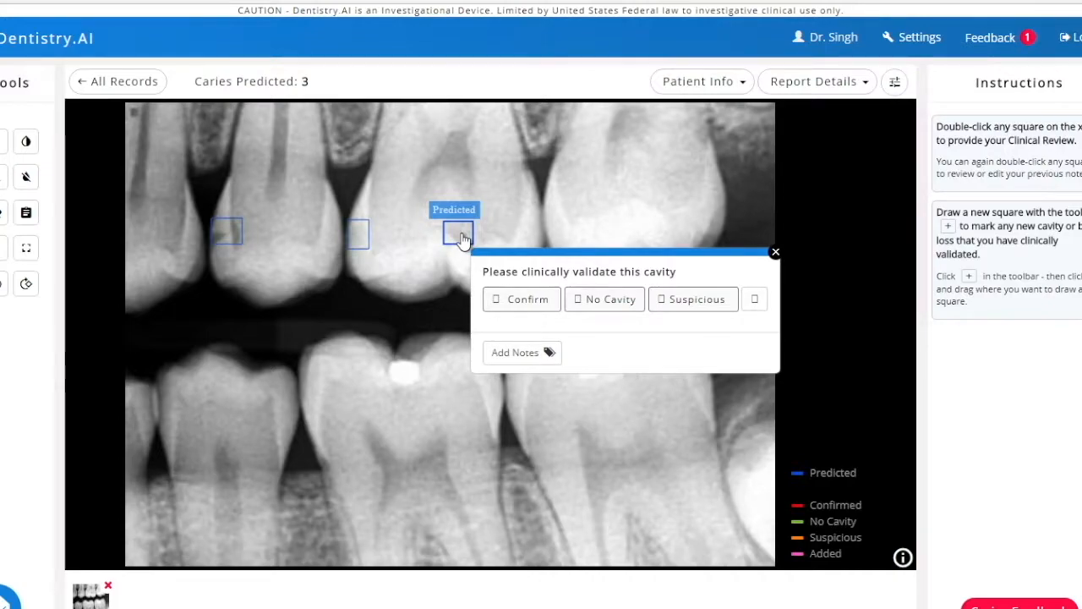
left_click(525, 302)
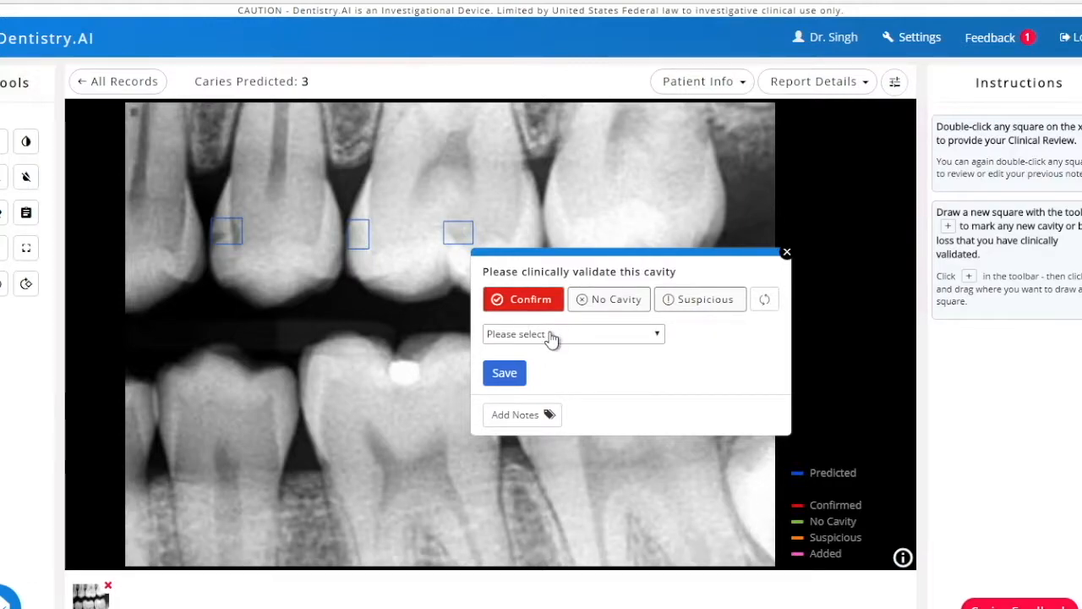
left_click(552, 334)
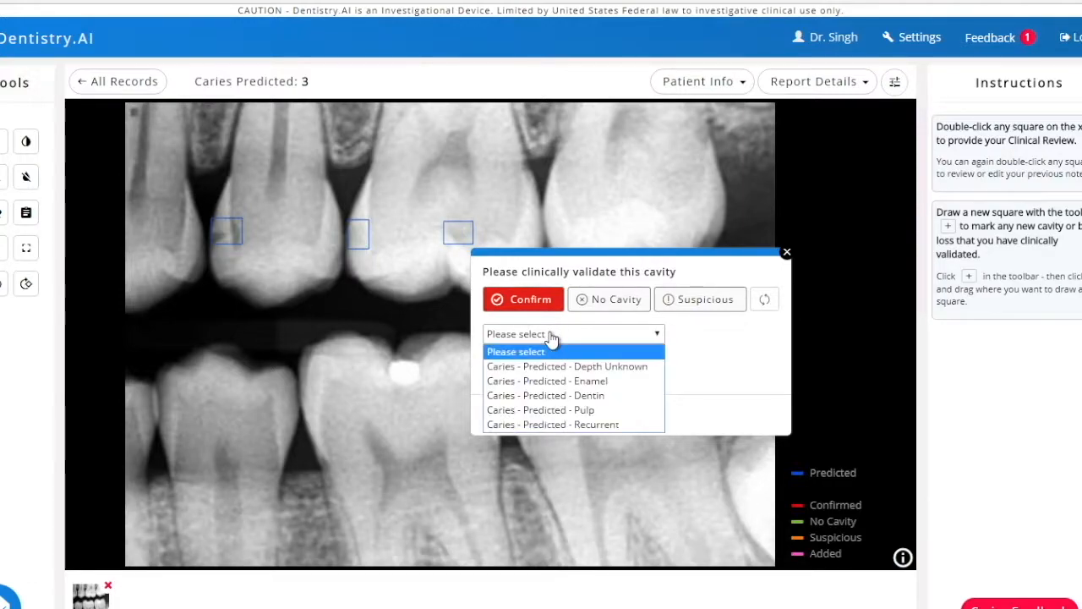
left_click(553, 398)
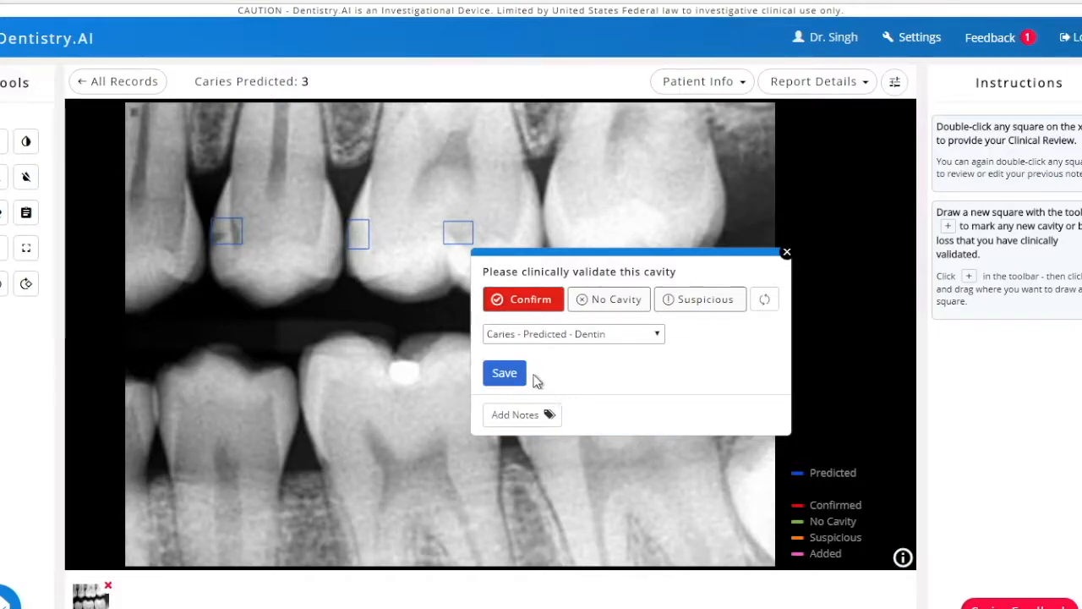
left_click(515, 378)
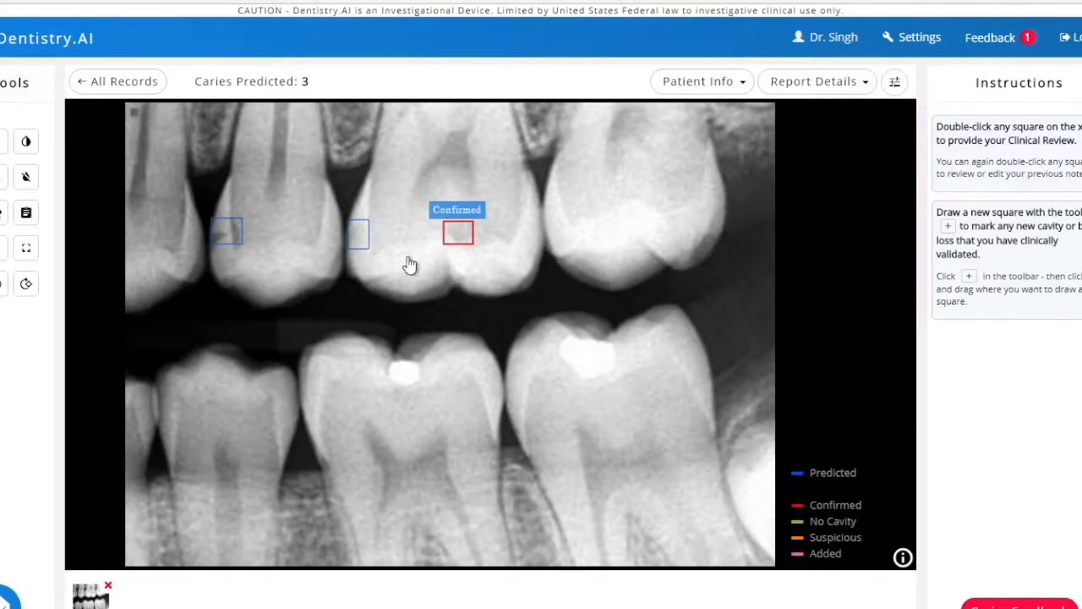
- Mark the middle predicted caries on the x-ray as No Cavity and save the review
double_click(359, 241)
left_click(501, 314)
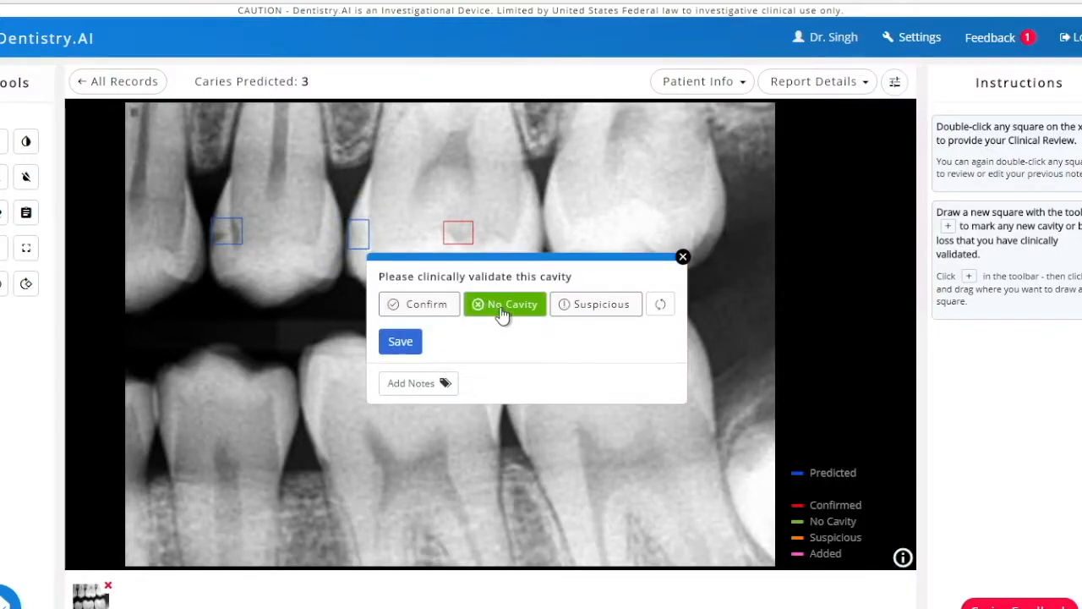
left_click(412, 340)
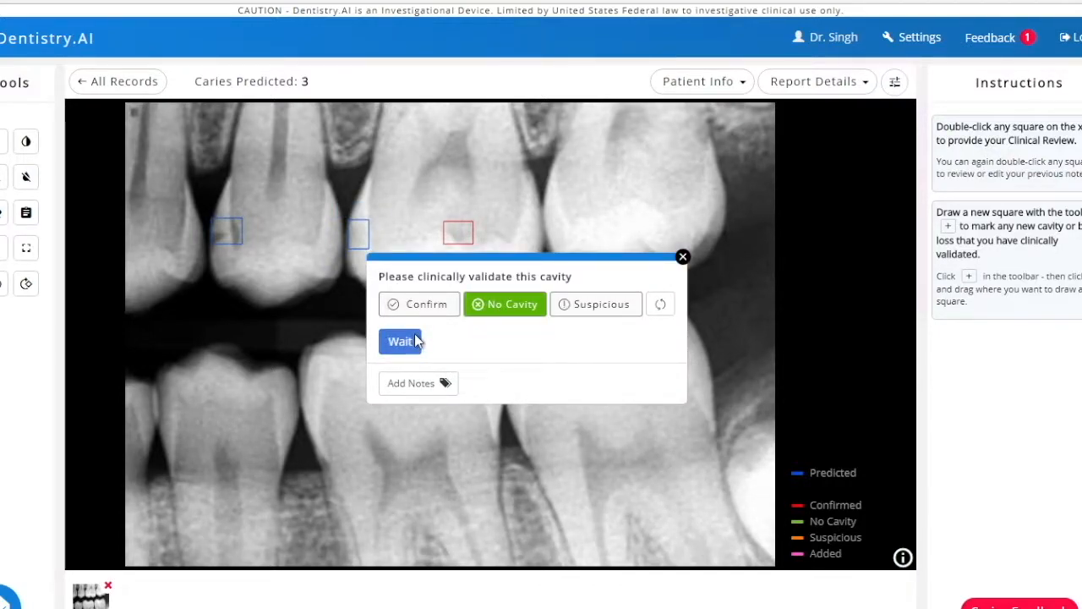
- Confirm the leftmost predicted caries on the x-ray, choose its predicted caries depth and save the review
double_click(229, 238)
left_click(300, 306)
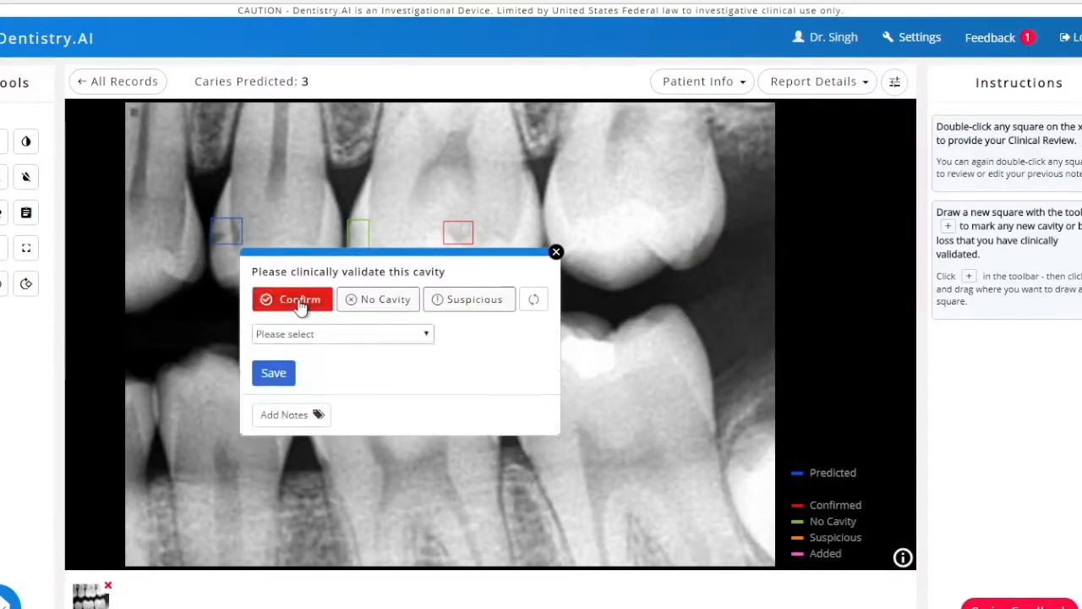
left_click(319, 341)
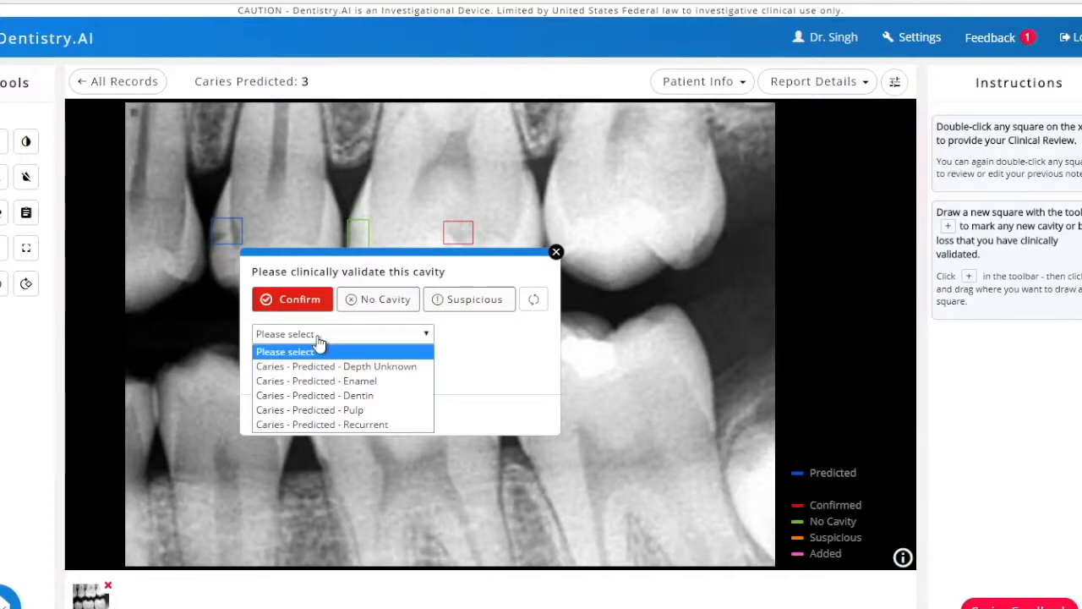
left_click(322, 395)
left_click(273, 374)
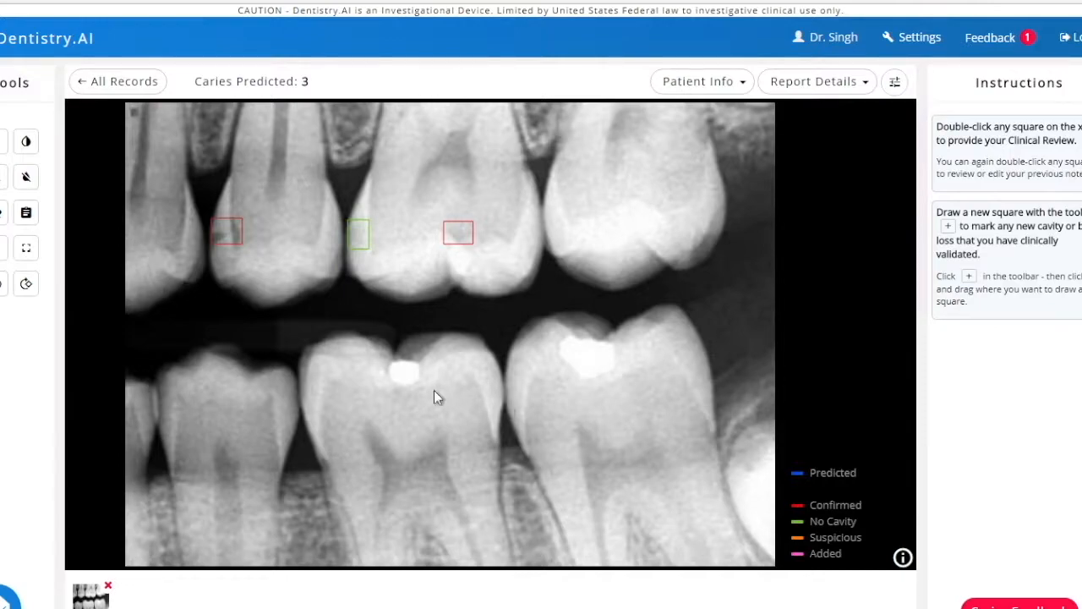
- Add a new cavity square between the two leftmost full lower teeth and confirm it as "Caries - Enamel"
left_click(4, 147)
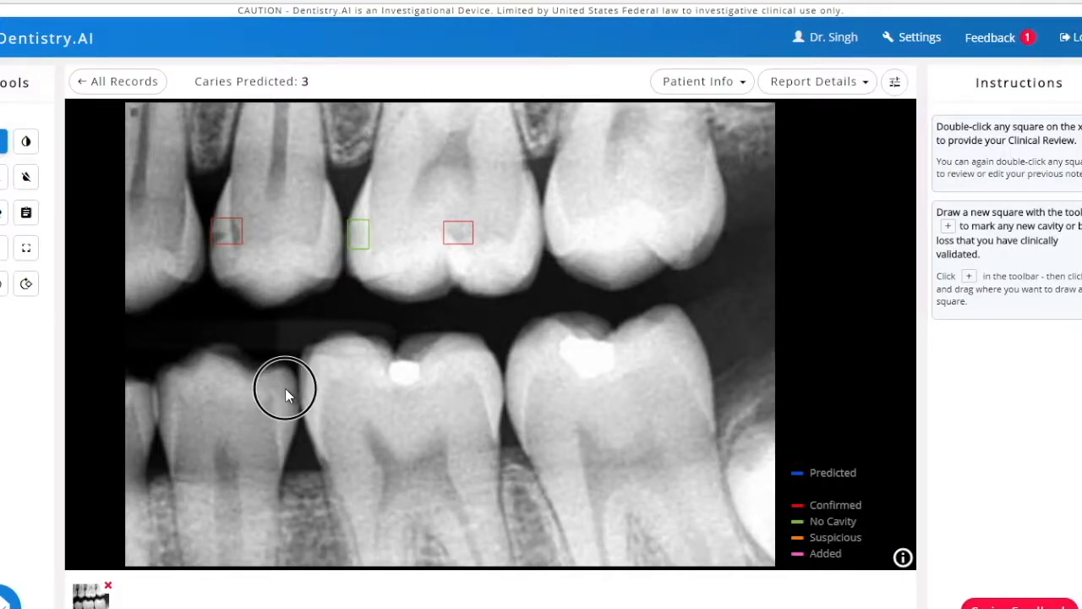
left_click_drag(285, 389, 306, 411)
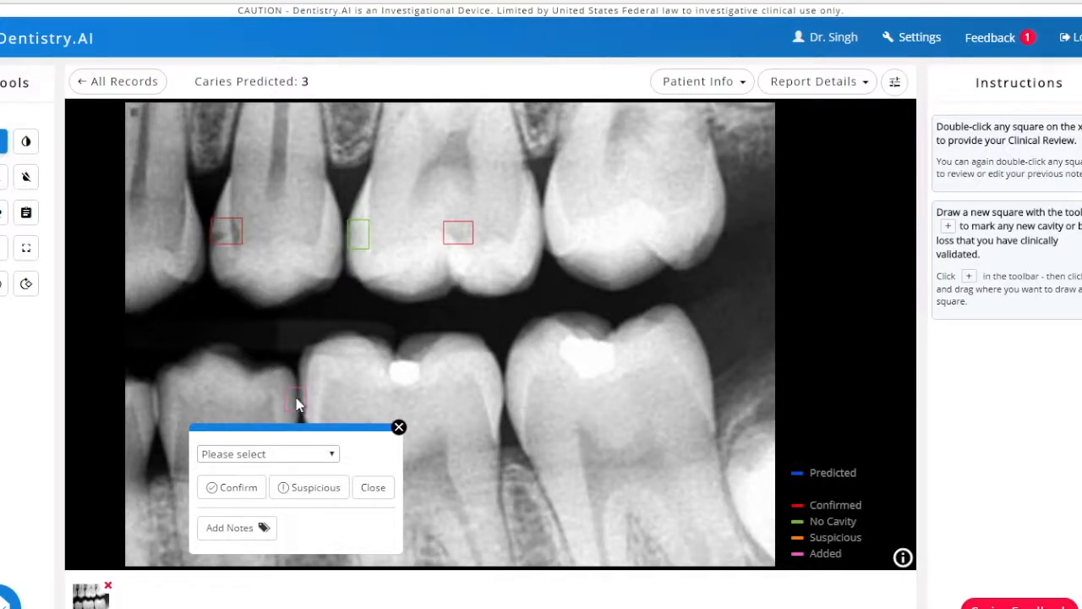
left_click(303, 456)
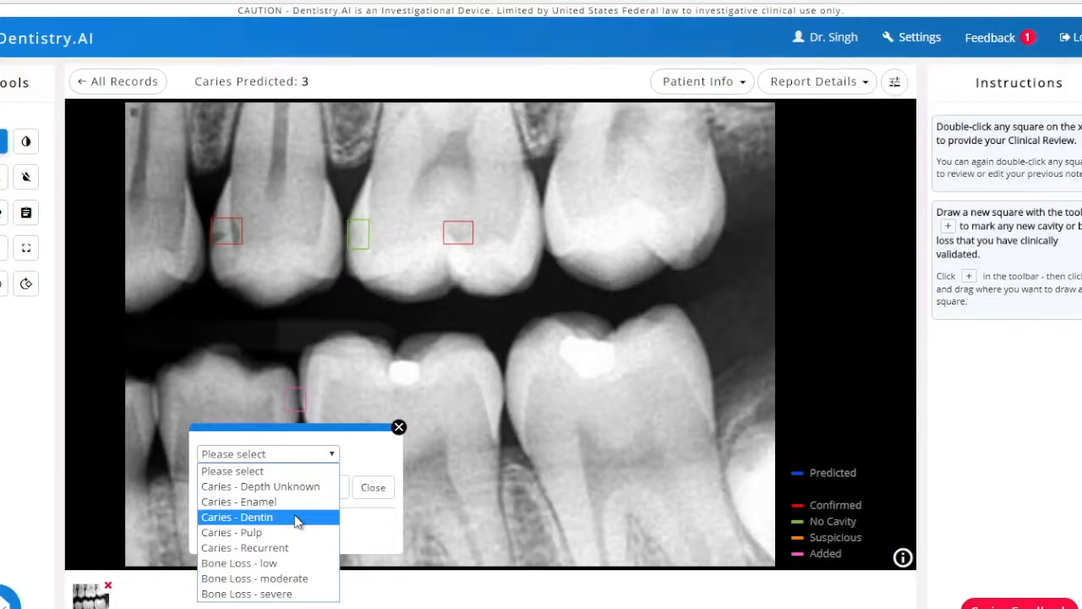
left_click(295, 505)
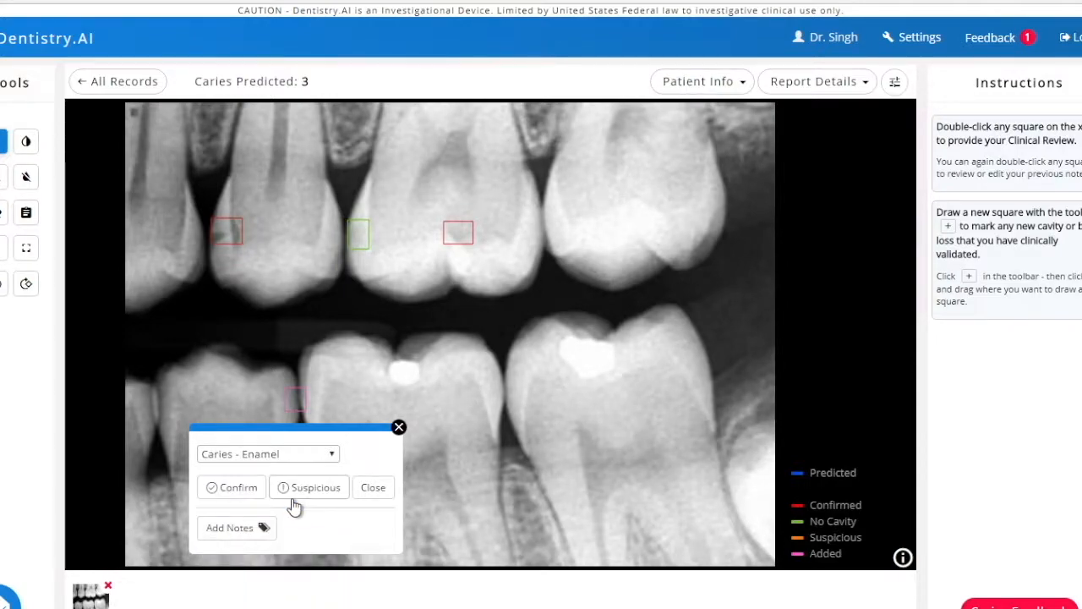
left_click(239, 487)
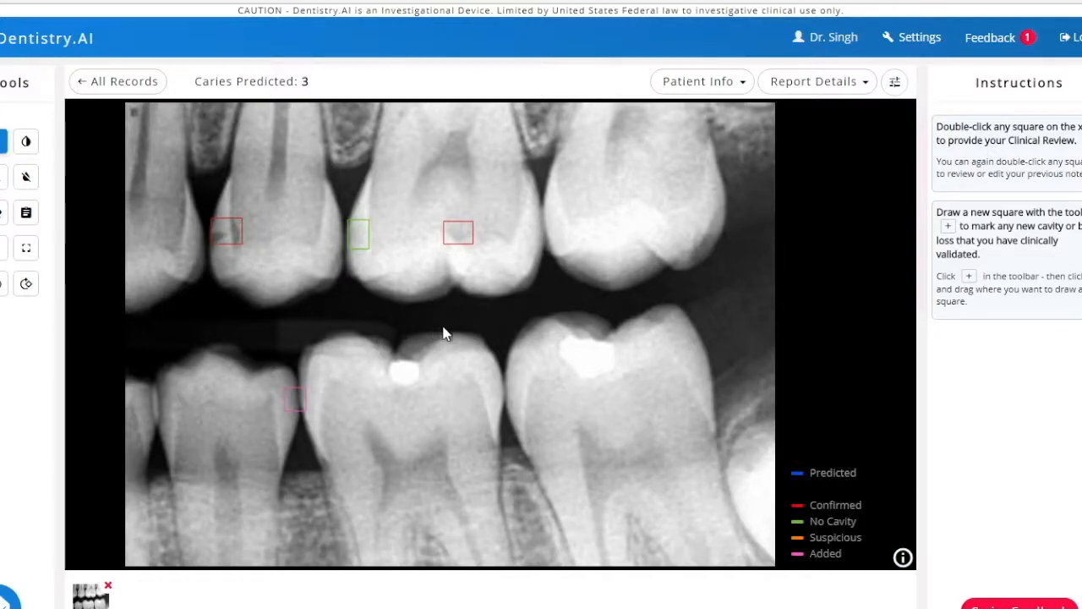
- View the patient information and the report details of the x-ray, closing each one after viewing
left_click(745, 91)
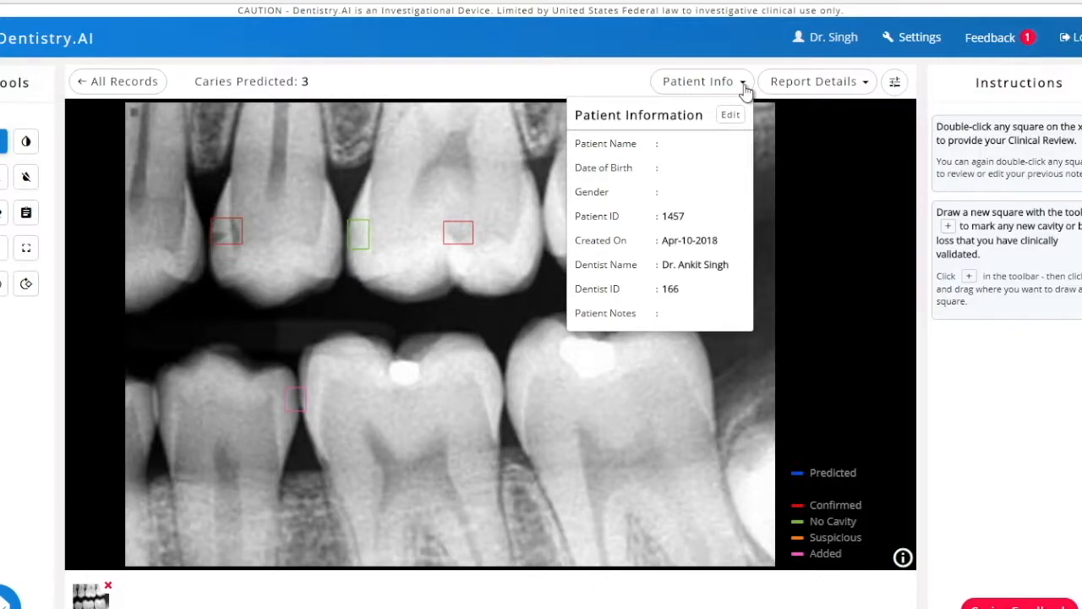
left_click(745, 92)
left_click(842, 90)
left_click(842, 90)
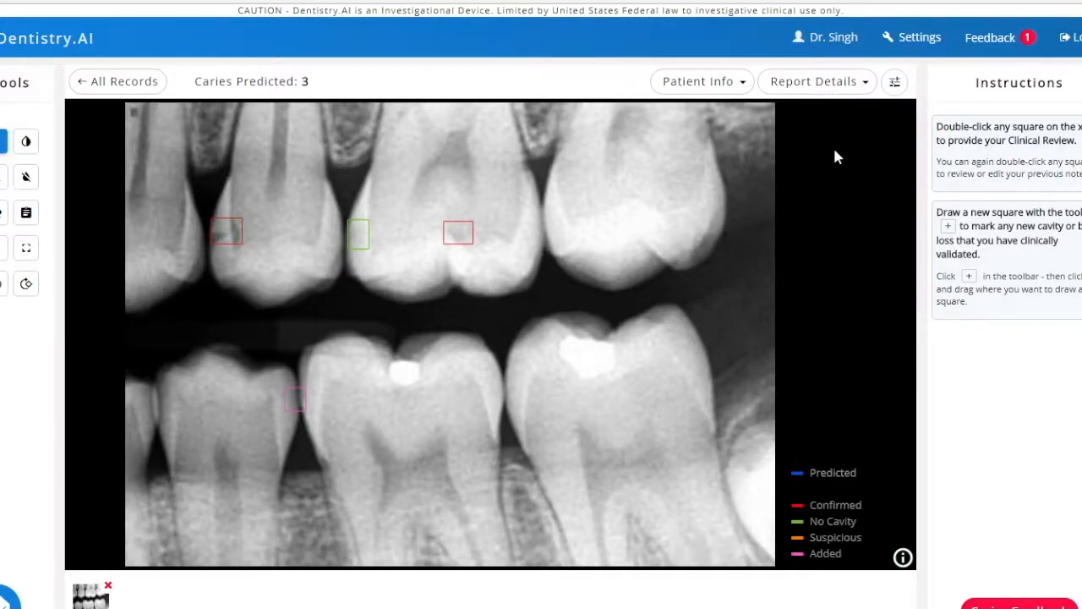
- Return to the list of all records, expand the patient record to check its feedback status and collapse it
left_click(127, 93)
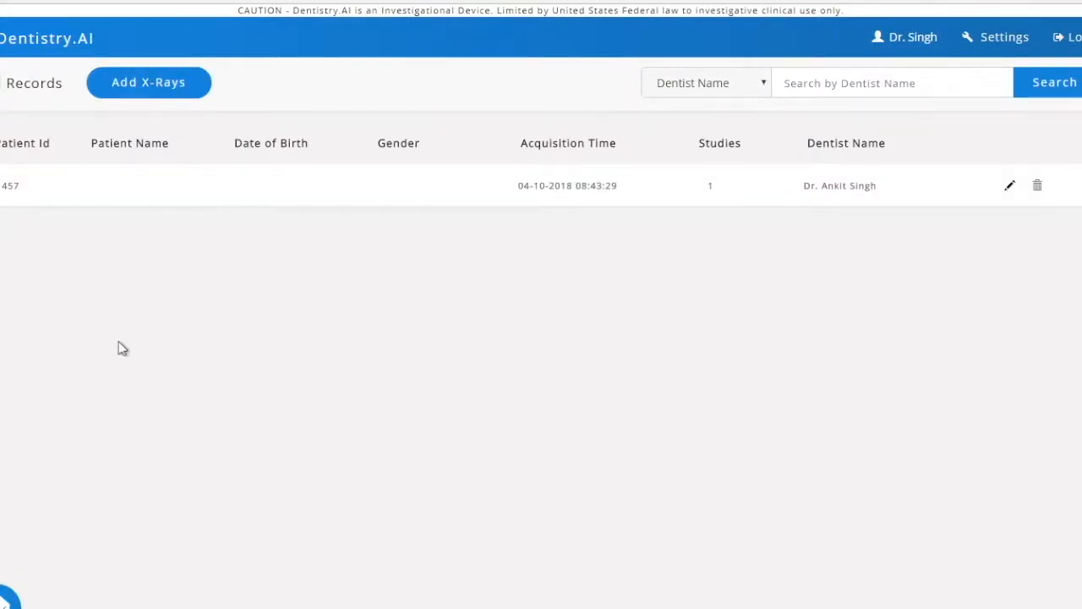
left_click(203, 199)
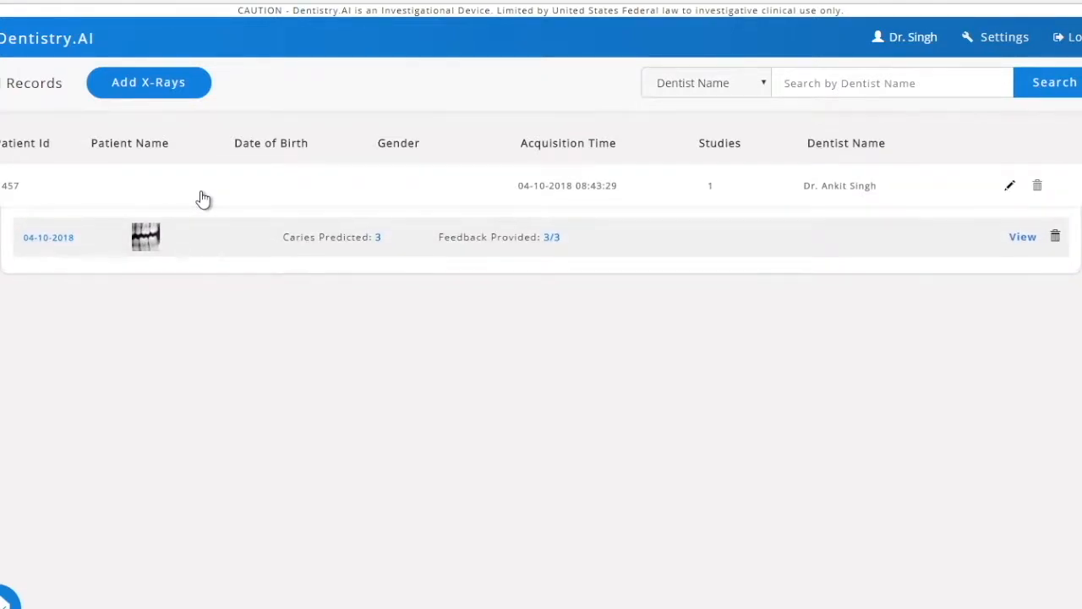
left_click(203, 199)
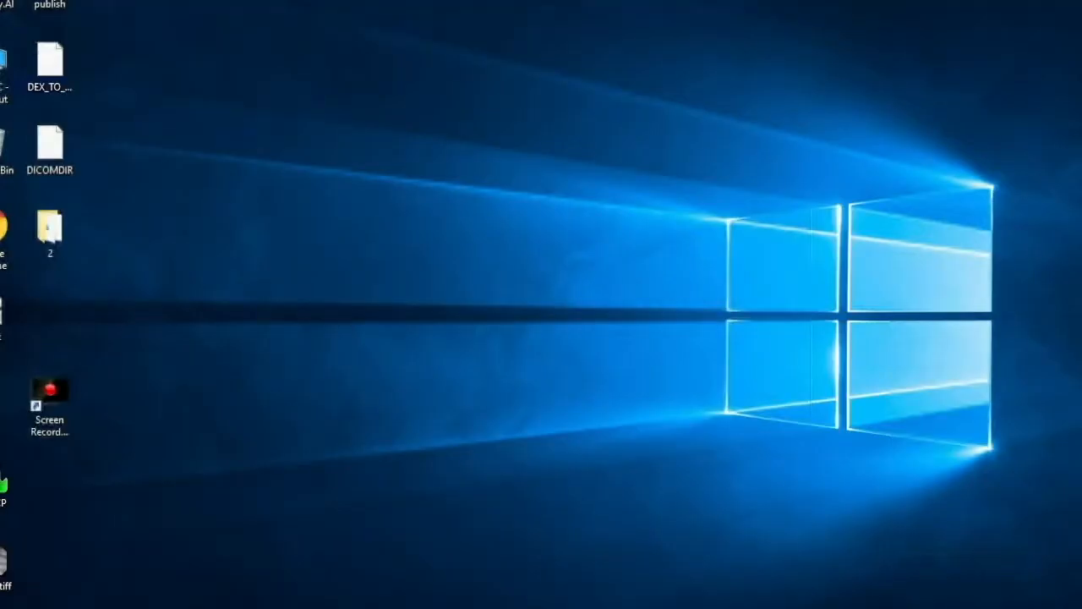
- Reopen the Dentistry.AI Lite desktop application from the system tray, go to its workshop and select the patient record
left_click(954, 608)
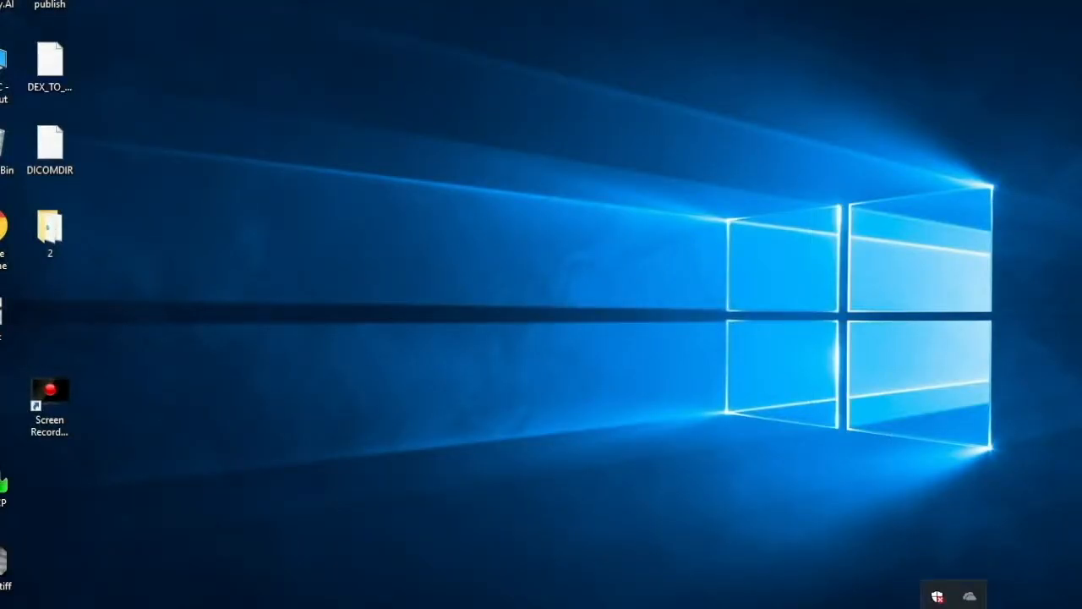
left_click(936, 597)
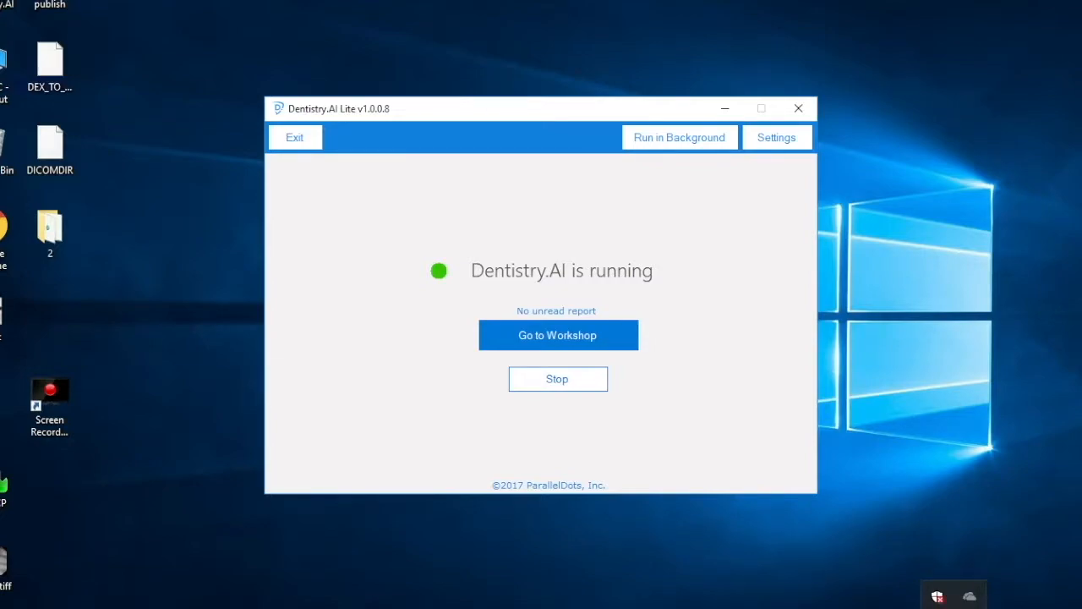
left_click(565, 343)
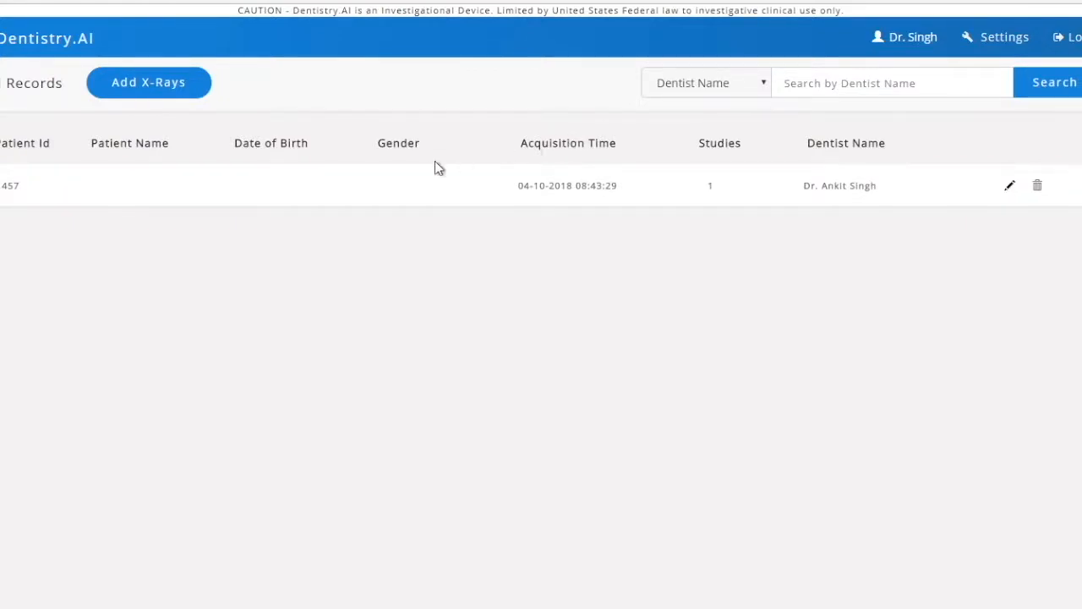
left_click(369, 197)
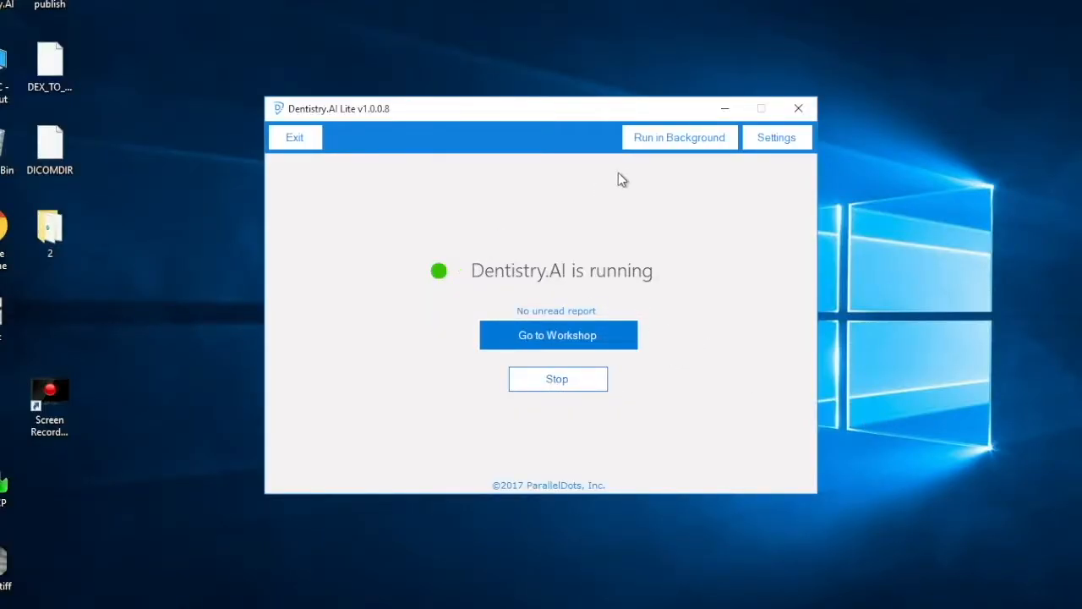
- Set Dentistry.AI Lite to run in the background and switch back to the browser's Dentistry.AI installation page
left_click(685, 143)
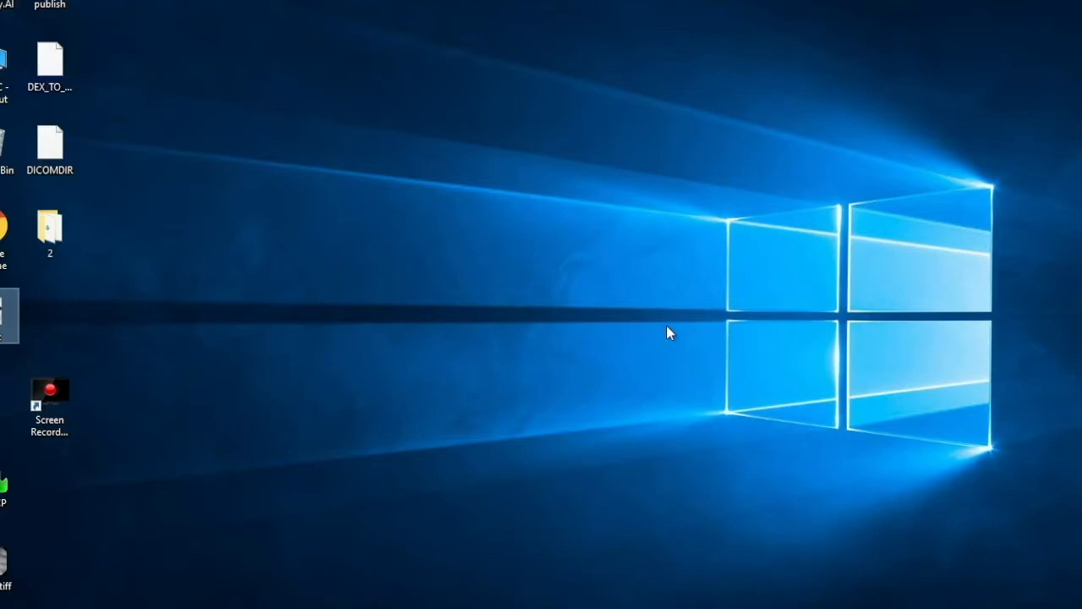
key("ctrl+Left")
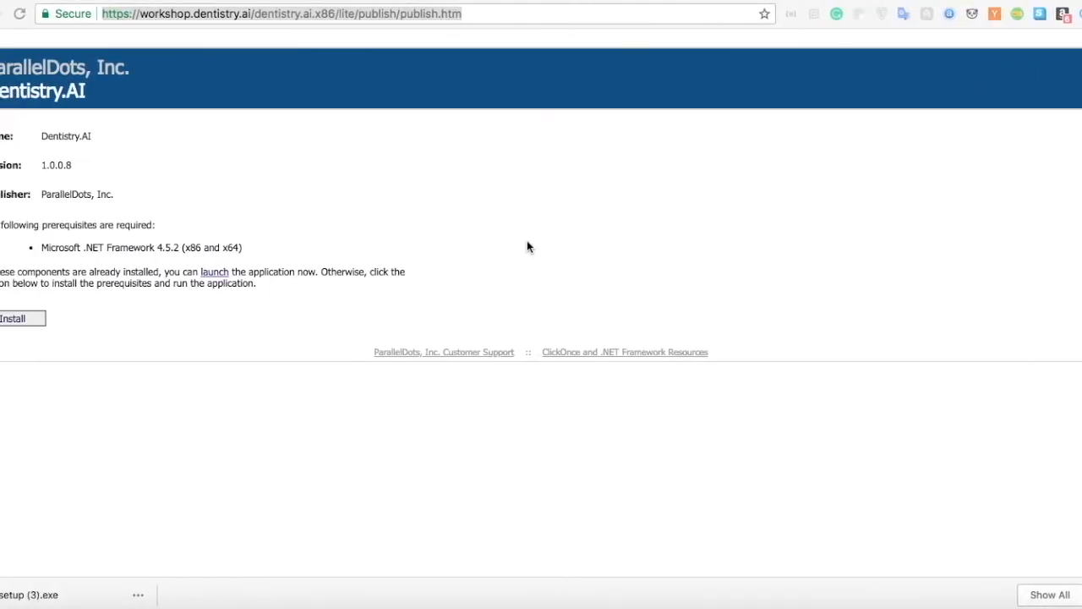